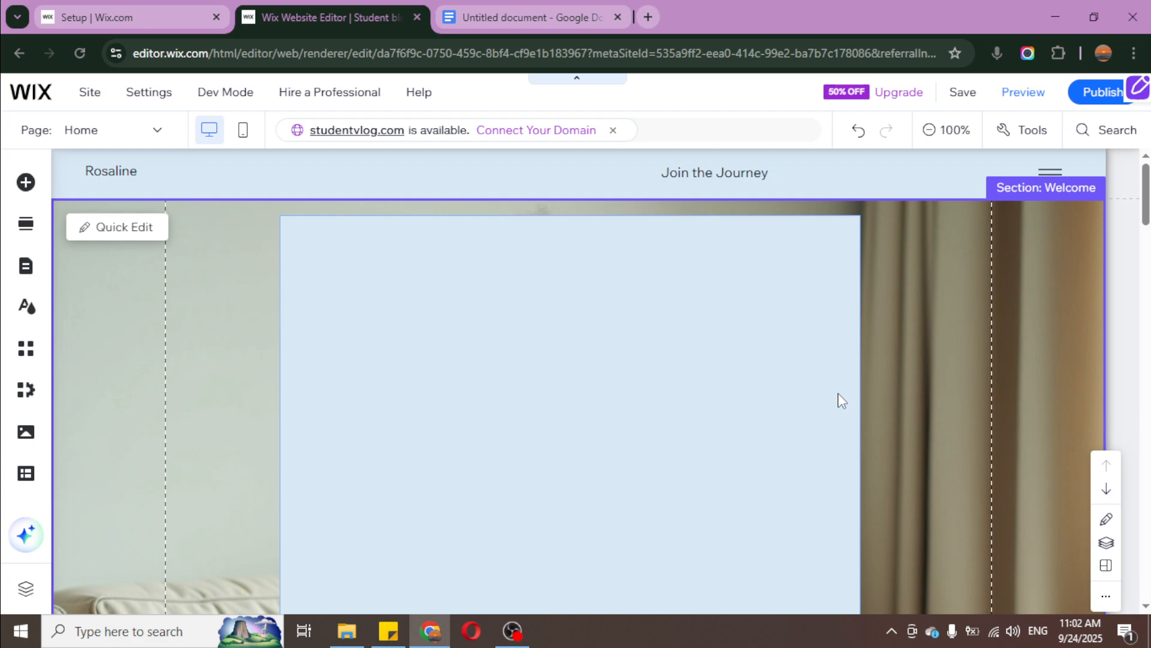
Step: Search the Wix App Market for "faq" and add the Wix FAQ app to the site
click(26, 349)
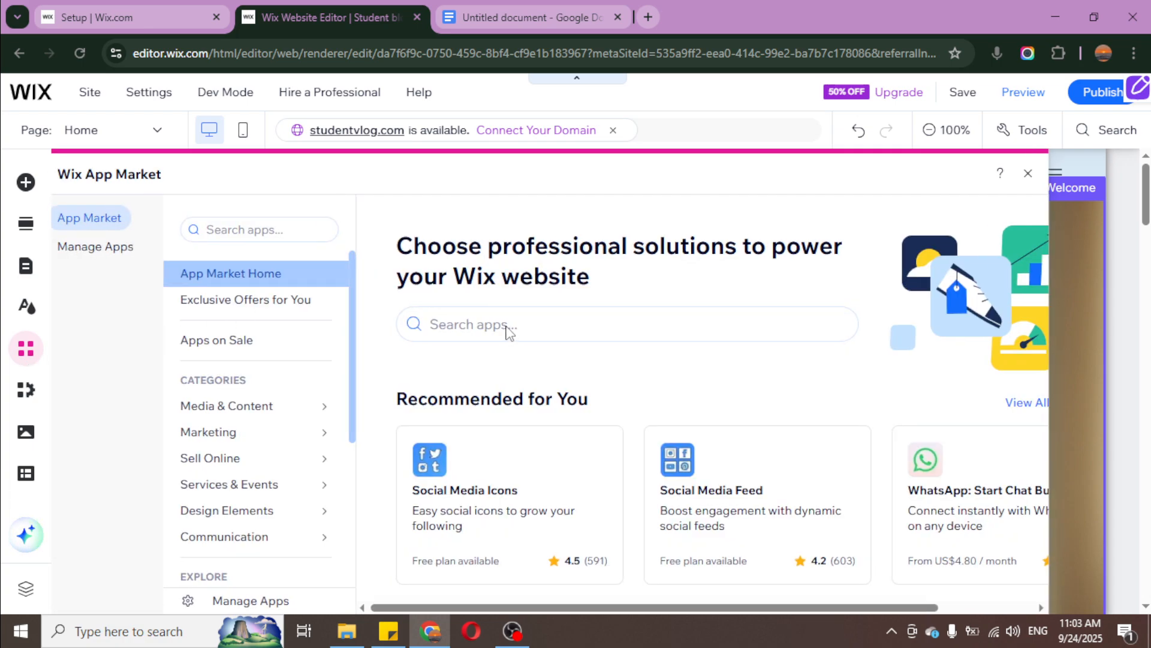
click(532, 327)
text(faq)
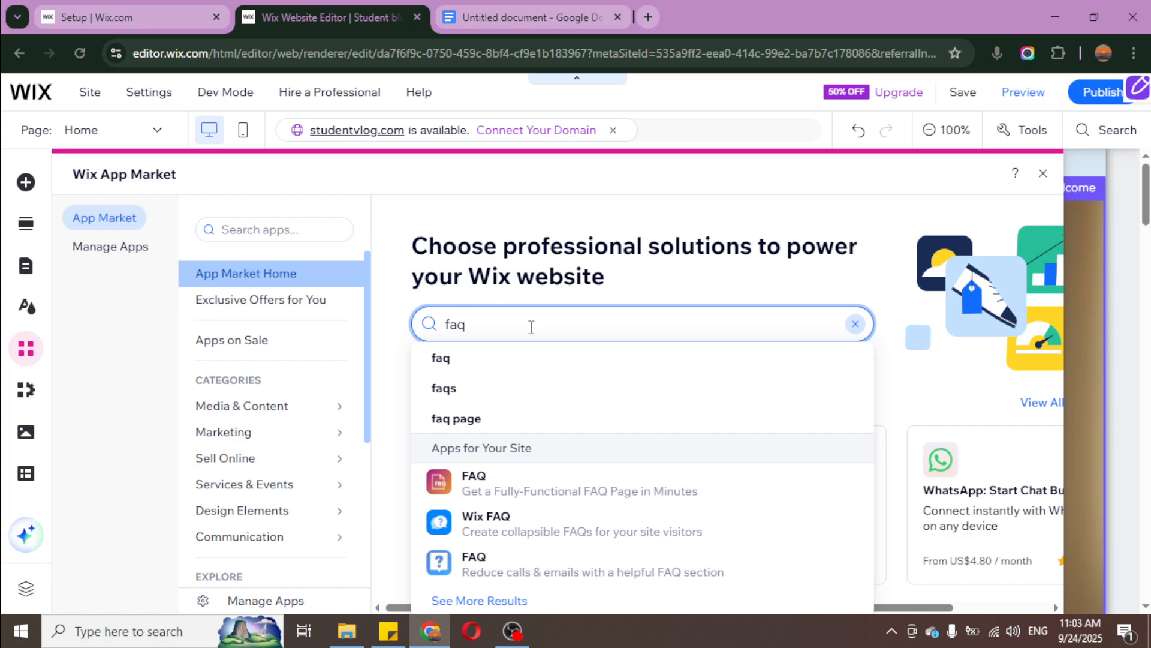
key(Return)
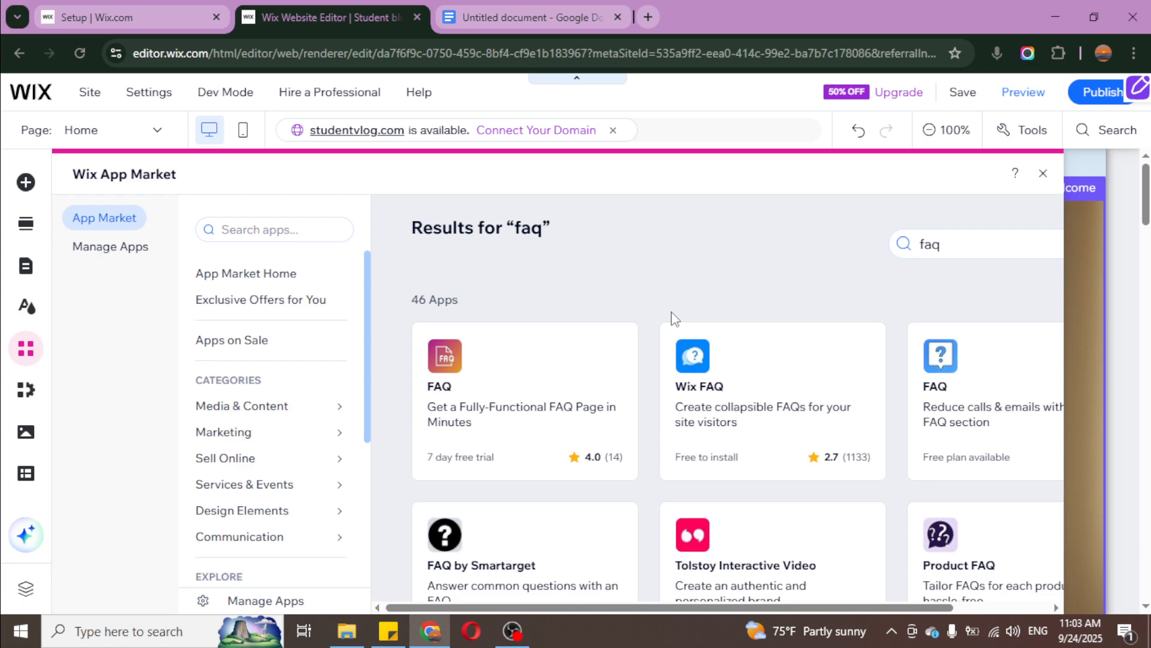
click(789, 376)
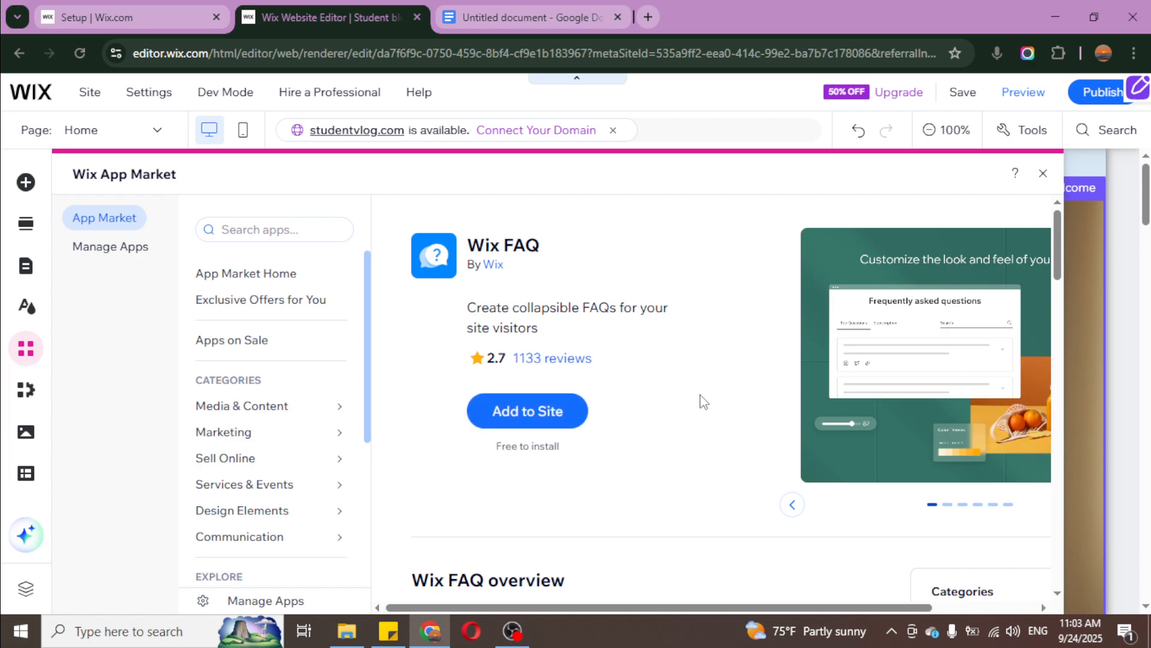
click(548, 410)
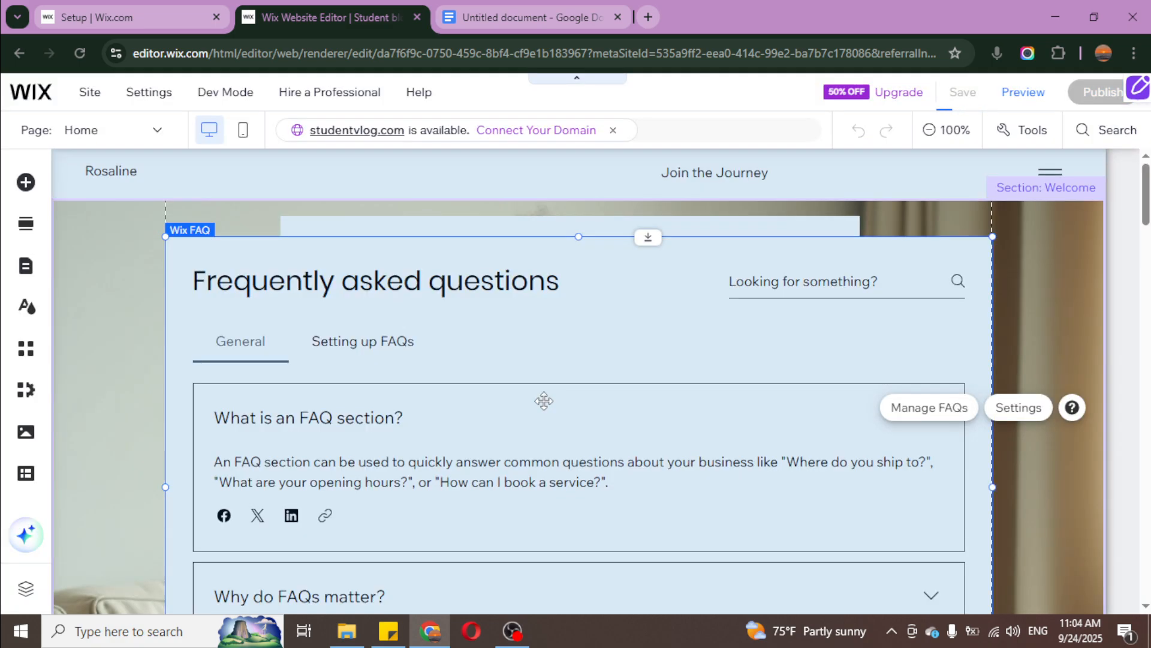
Step: Move the Wix FAQ widget slightly lower in the Welcome section, aligned with the vertical page guides
scroll(552, 393, down, 1)
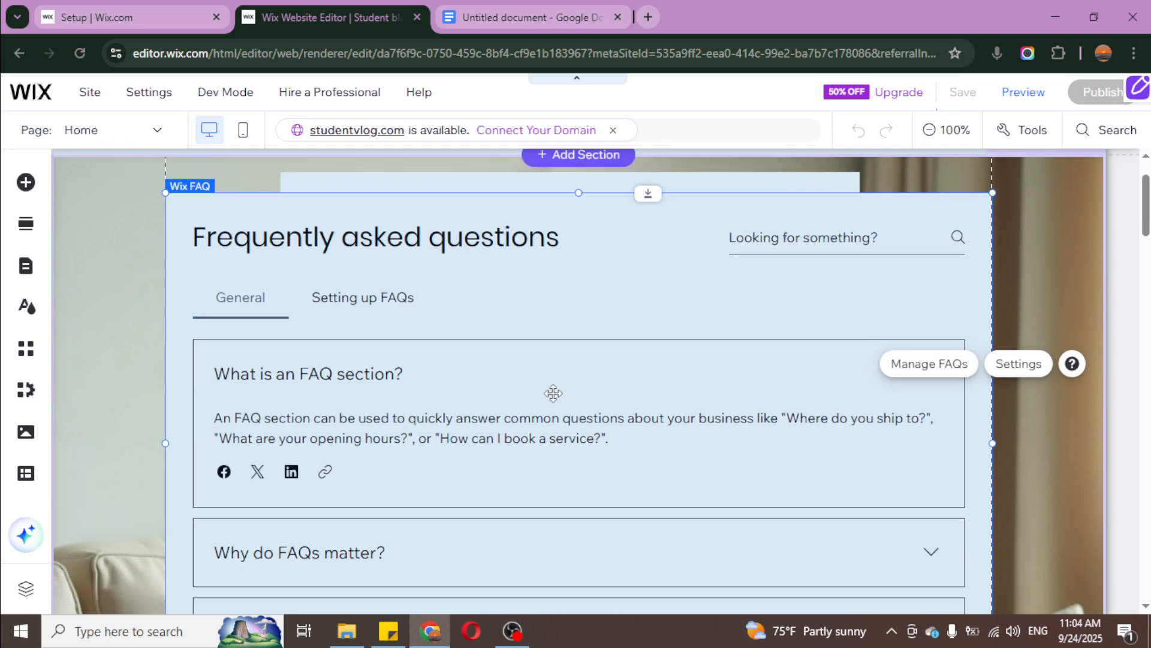
scroll(553, 393, up, 1)
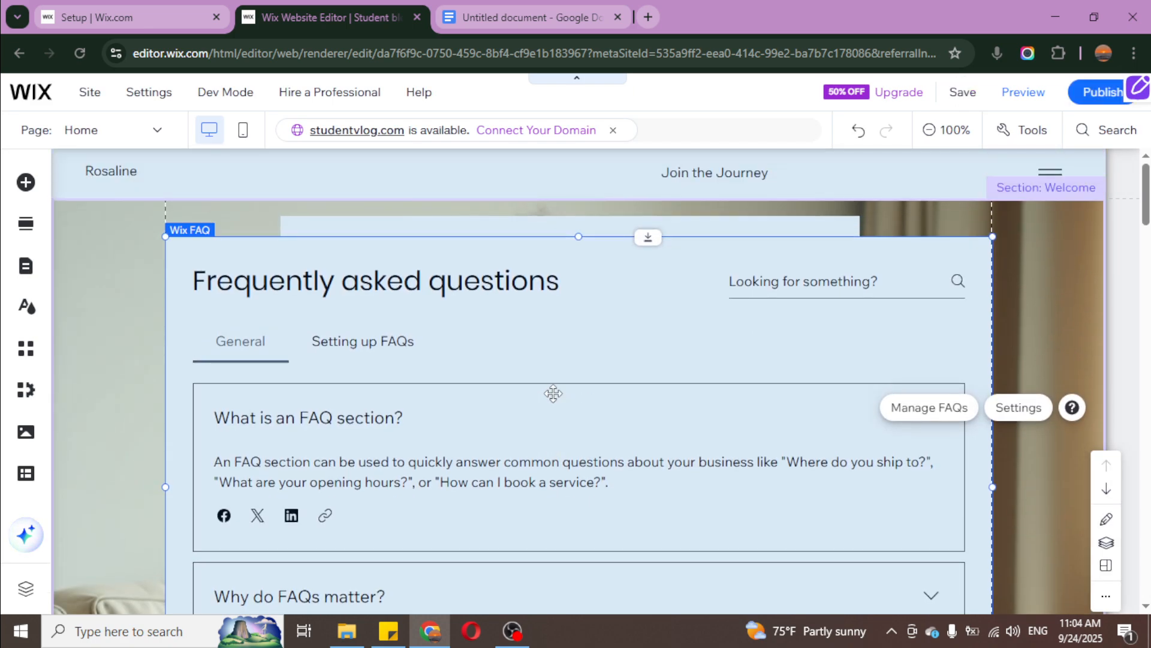
scroll(576, 381, down, 3)
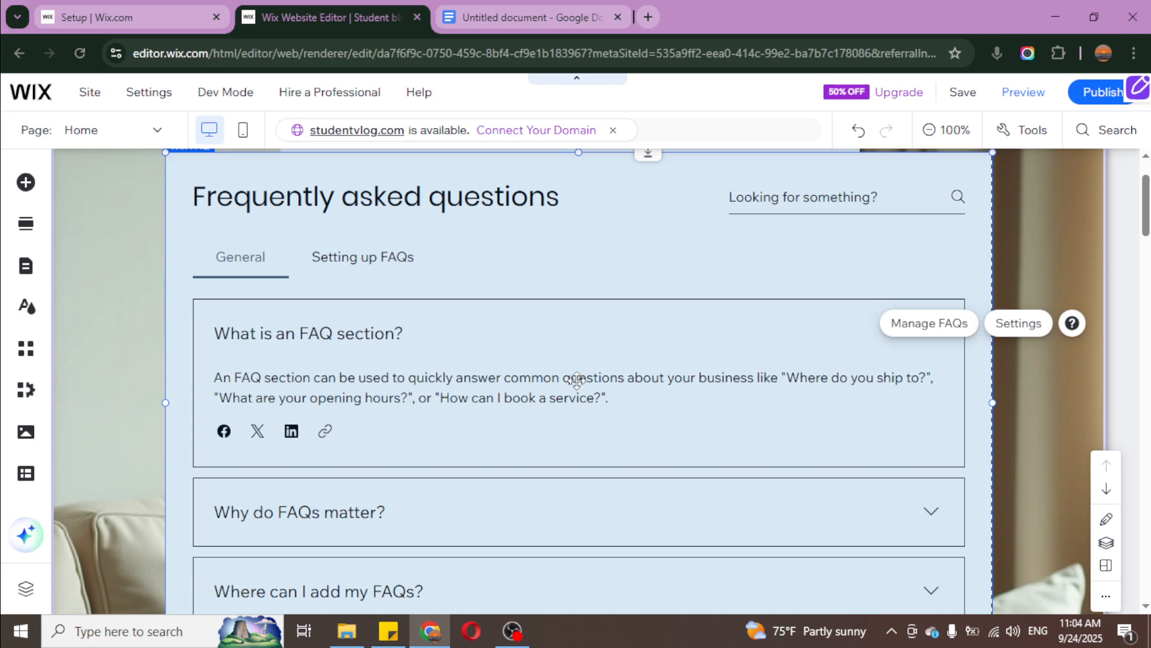
scroll(577, 381, up, 3)
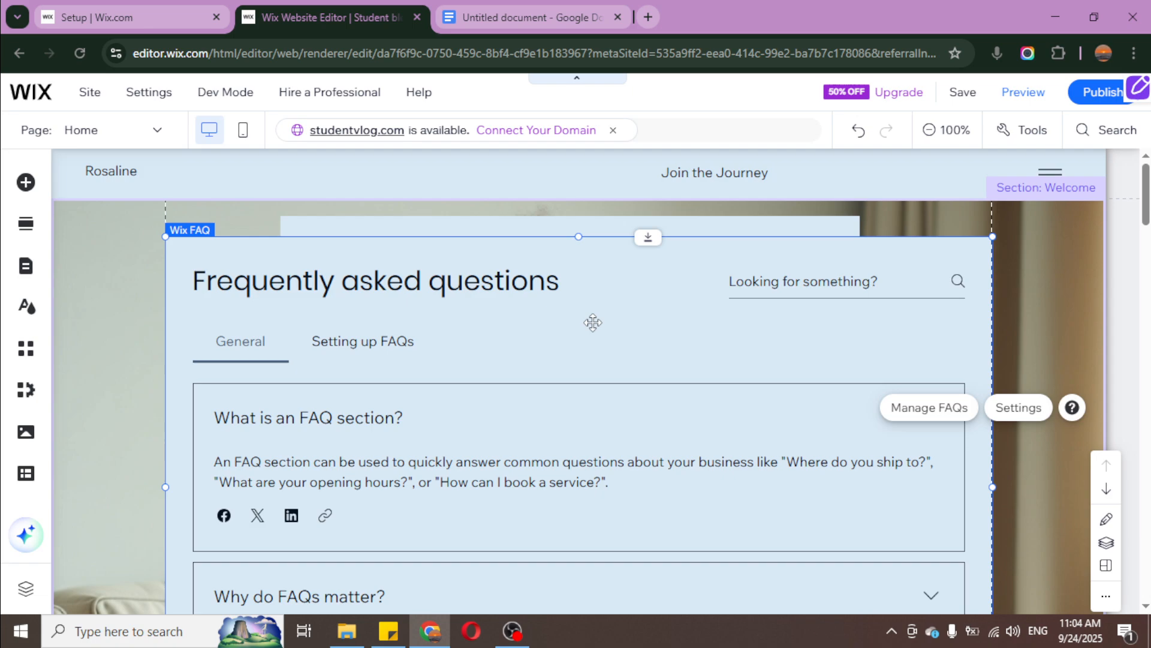
drag(593, 322, 586, 348)
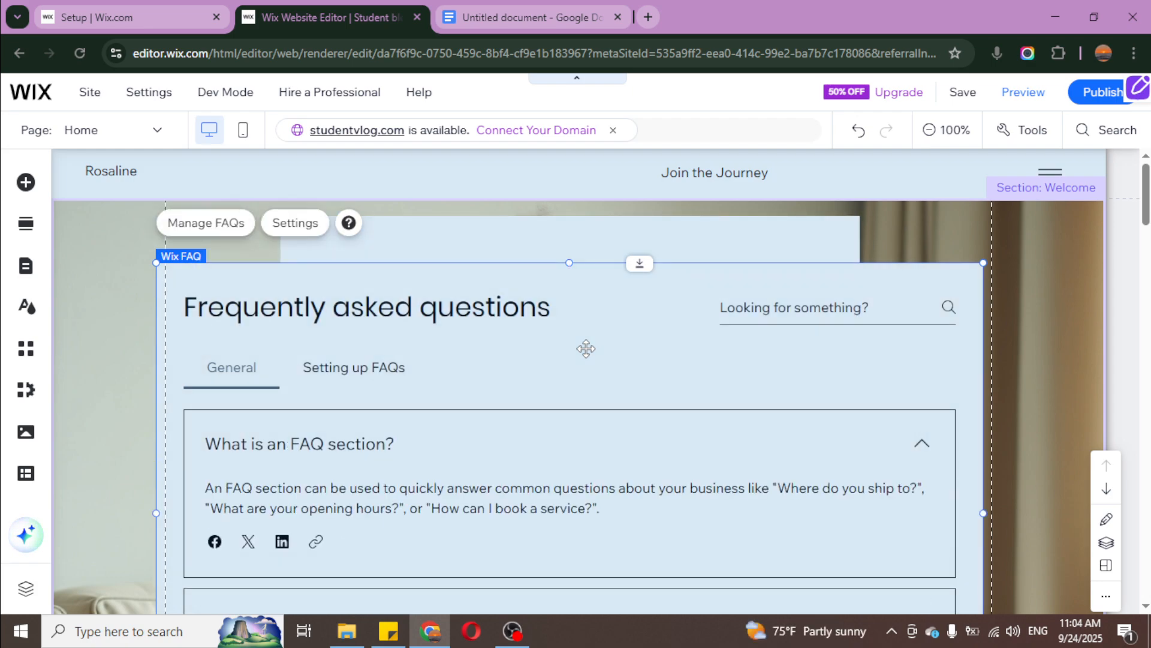
drag(581, 347, 588, 336)
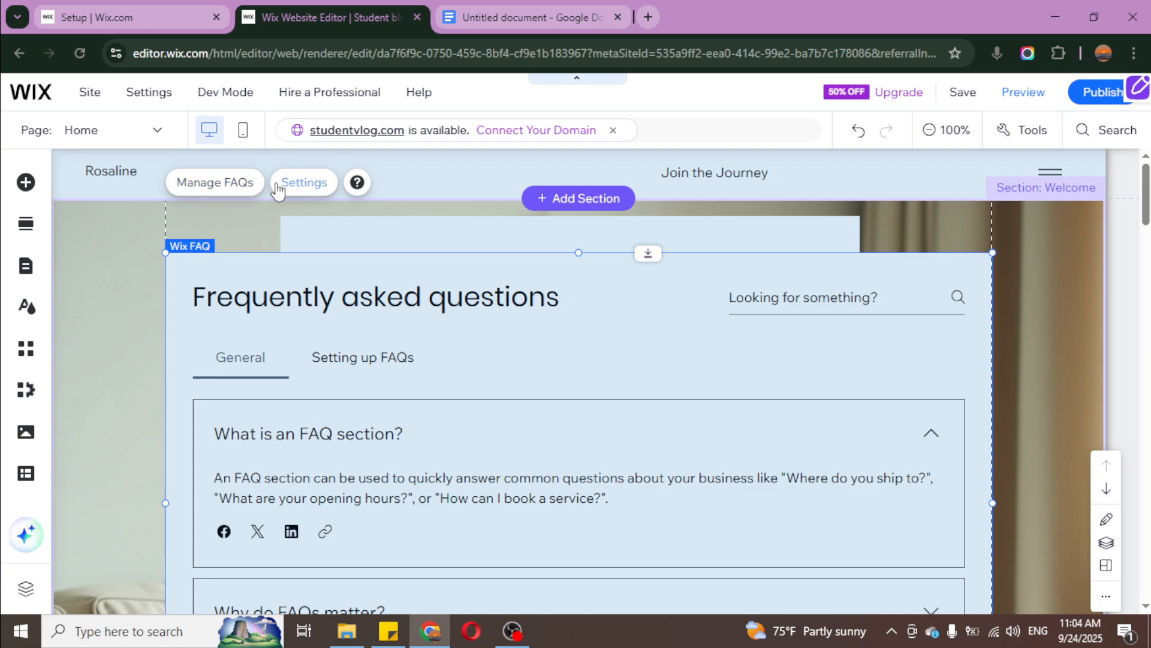
Step: Open the FAQ management dashboard and add a category named "Online Classes"
click(249, 185)
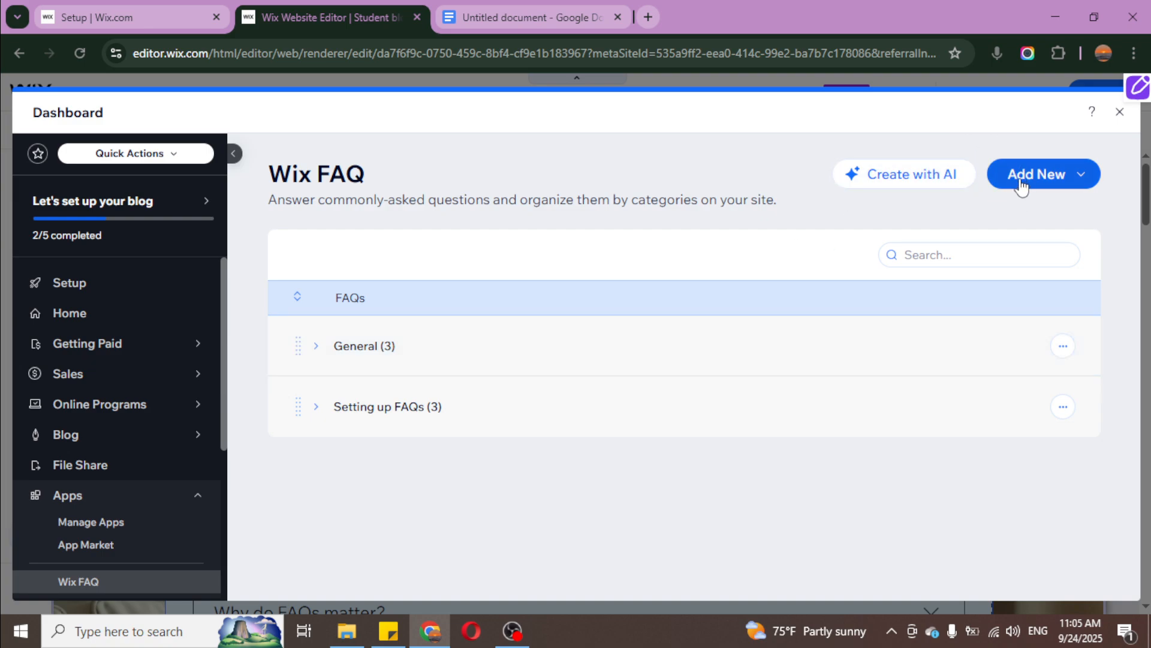
click(1020, 181)
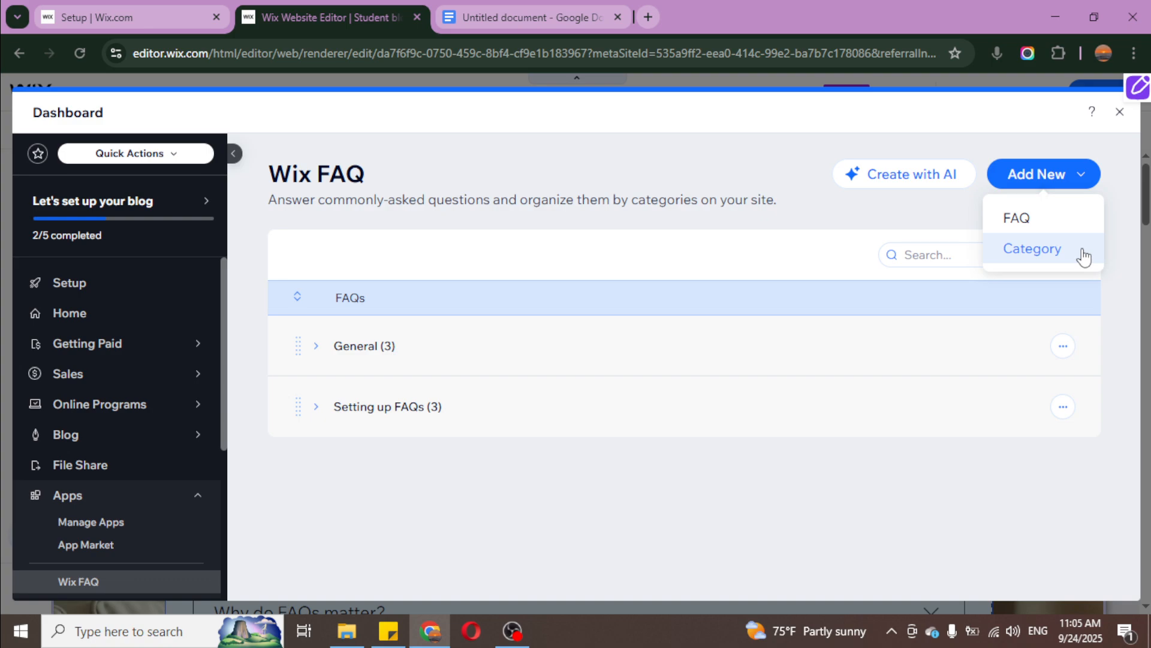
click(1043, 249)
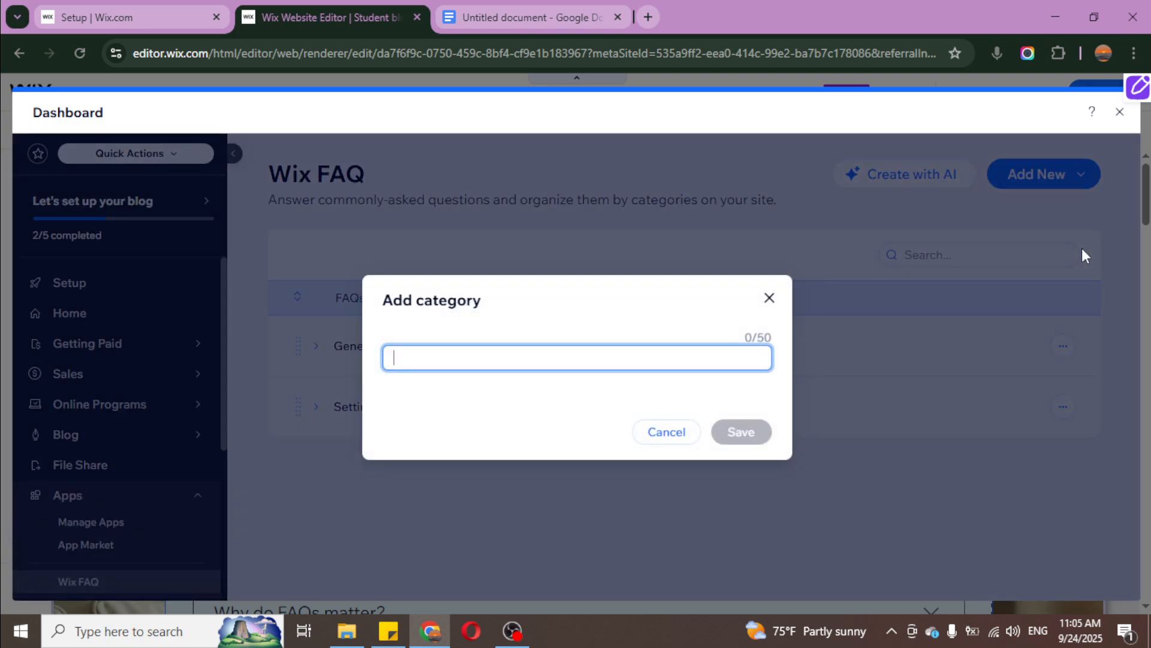
text(Online Clase)
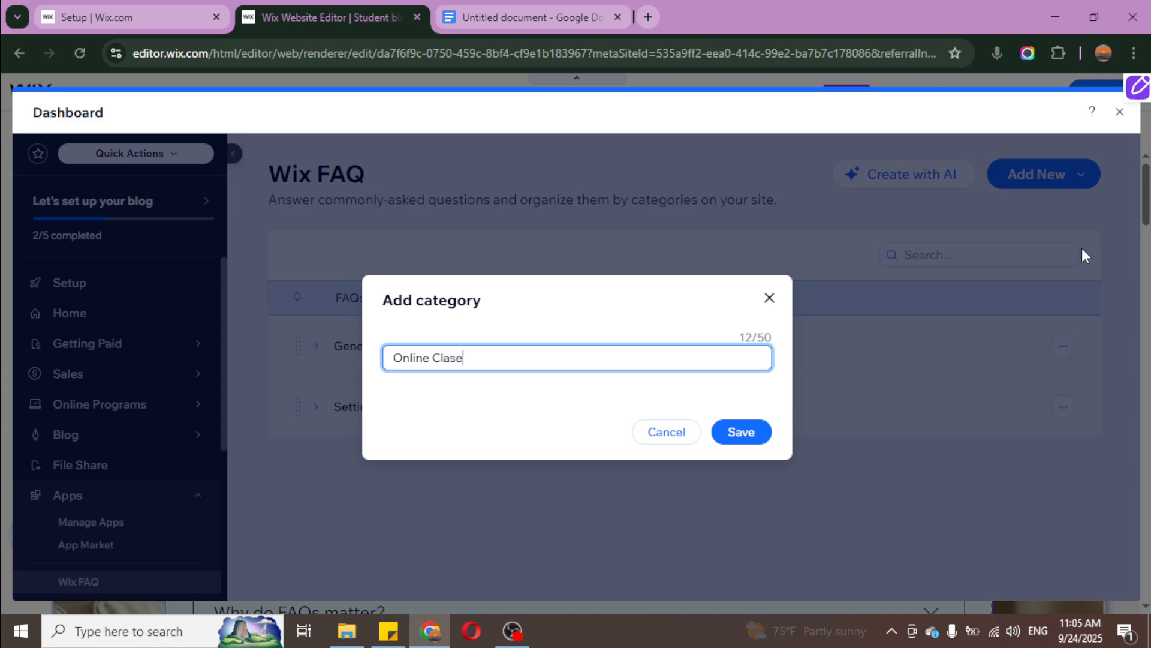
key(BackSpace)
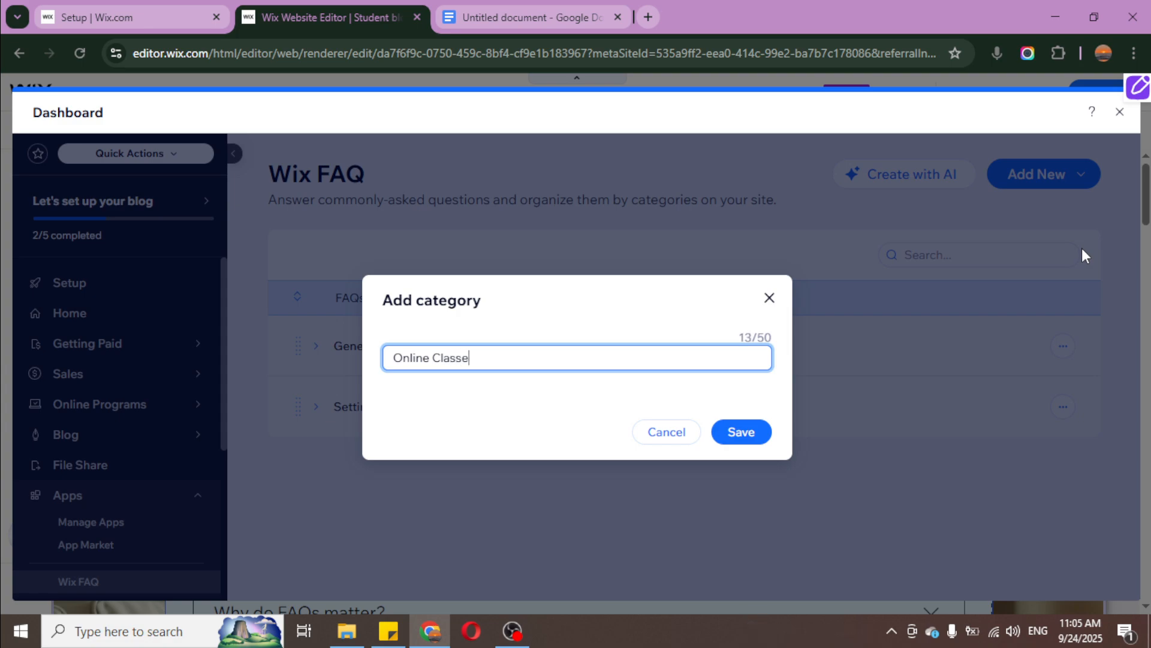
click(744, 432)
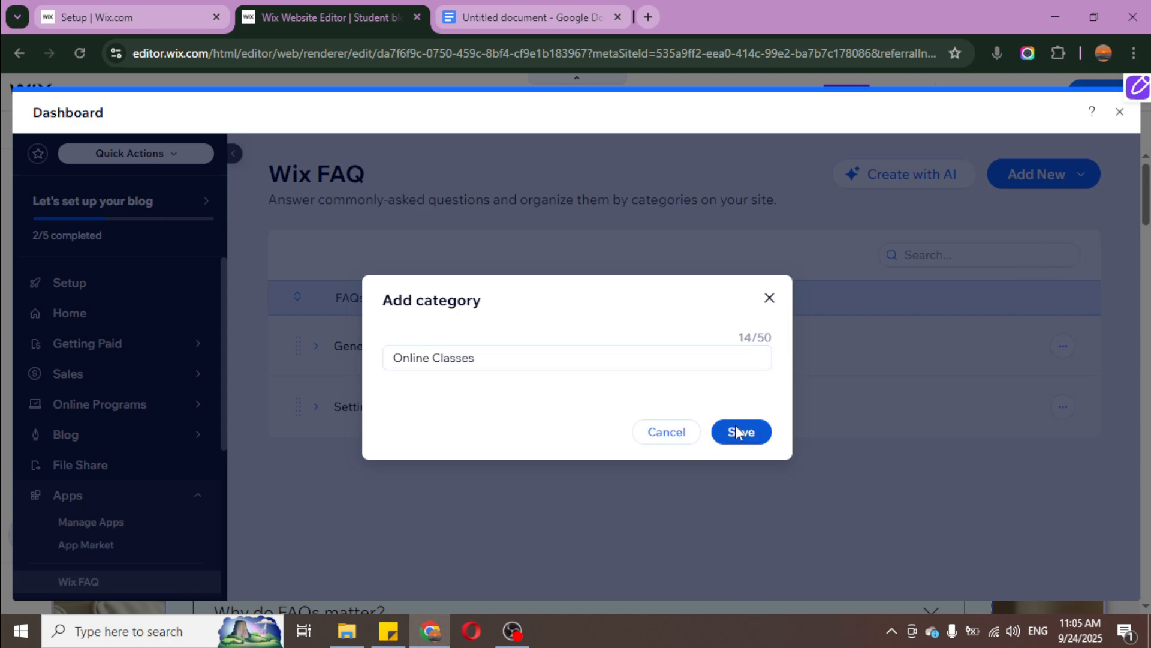
Step: Start an FAQ in the Online Classes category and copy in the question "Do I get a certificate after completing the course?" from the Google Docs document
mouse_move(396, 359)
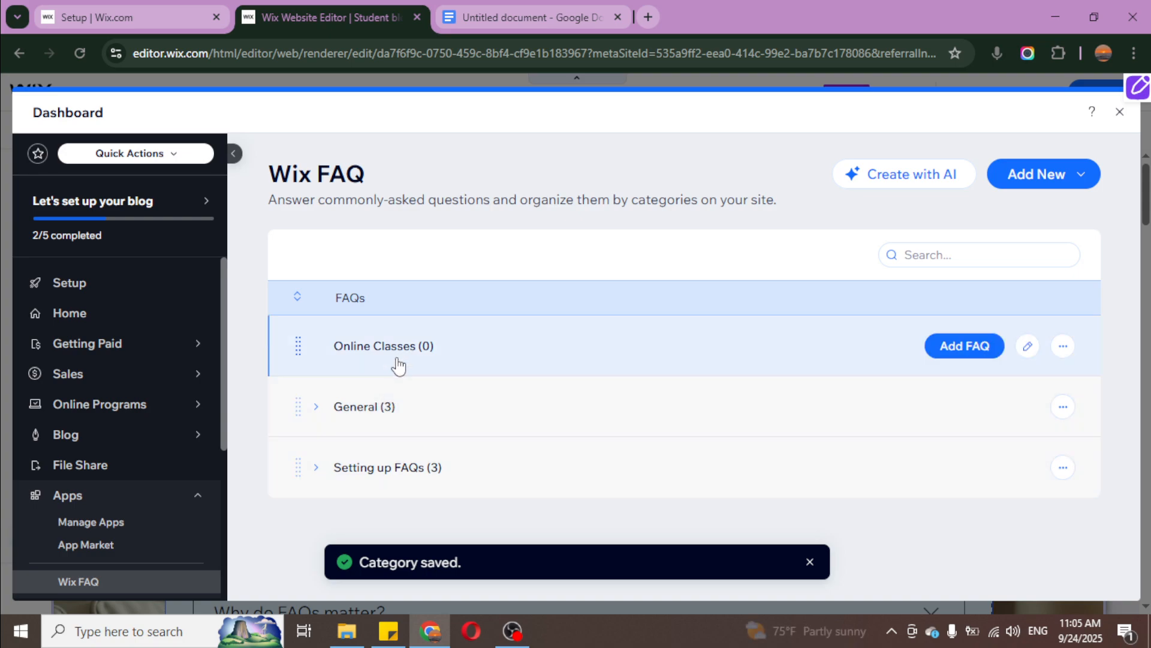
click(958, 354)
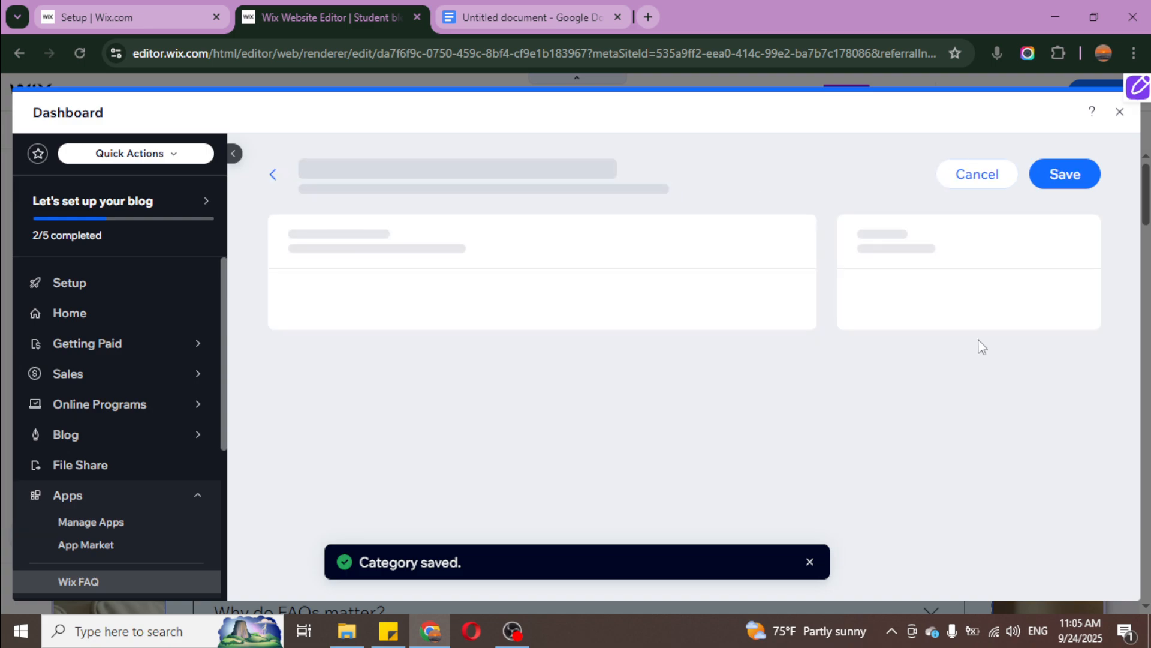
click(573, 17)
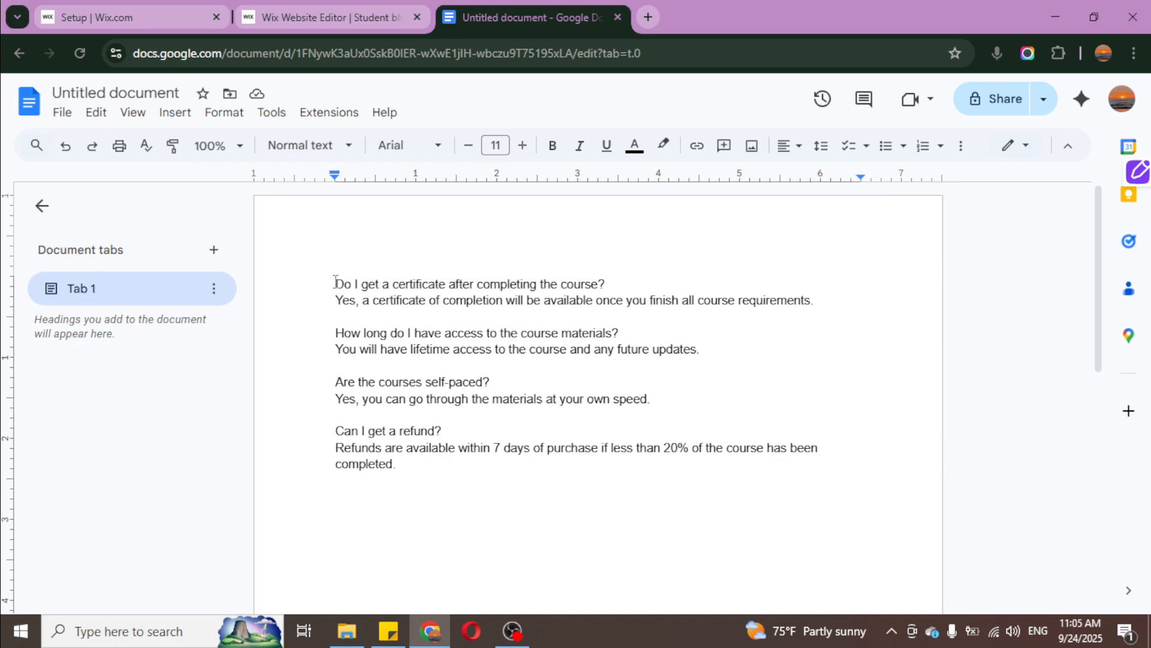
drag(334, 282, 622, 281)
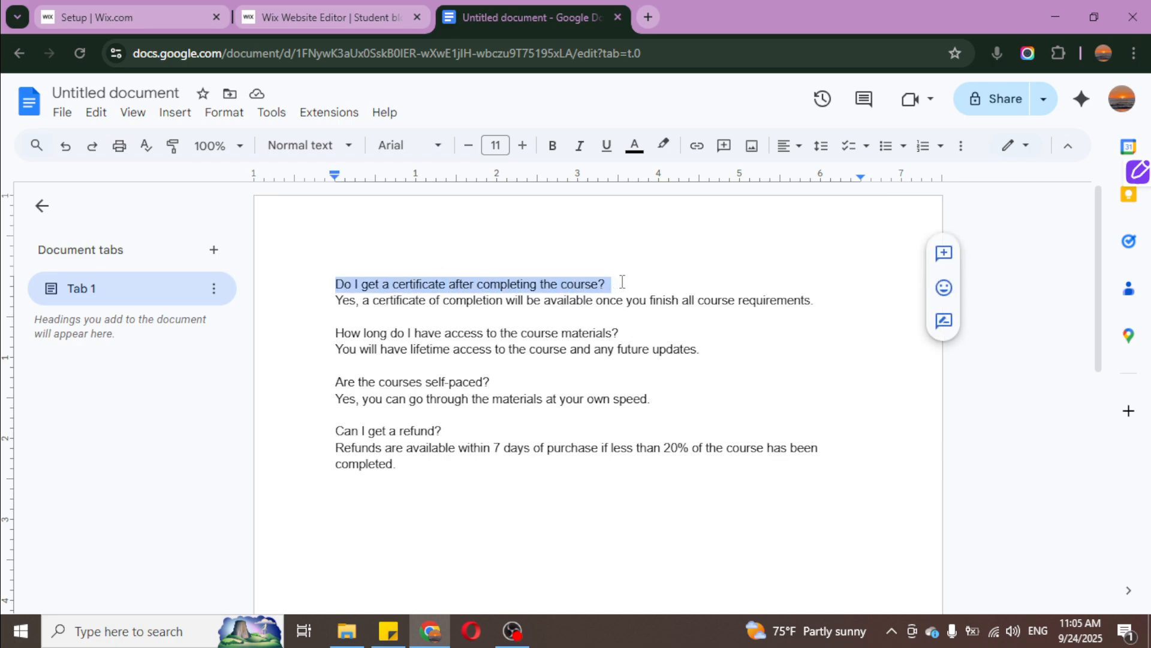
right_click(572, 283)
click(612, 210)
click(324, 16)
click(438, 340)
right_click(440, 341)
click(499, 336)
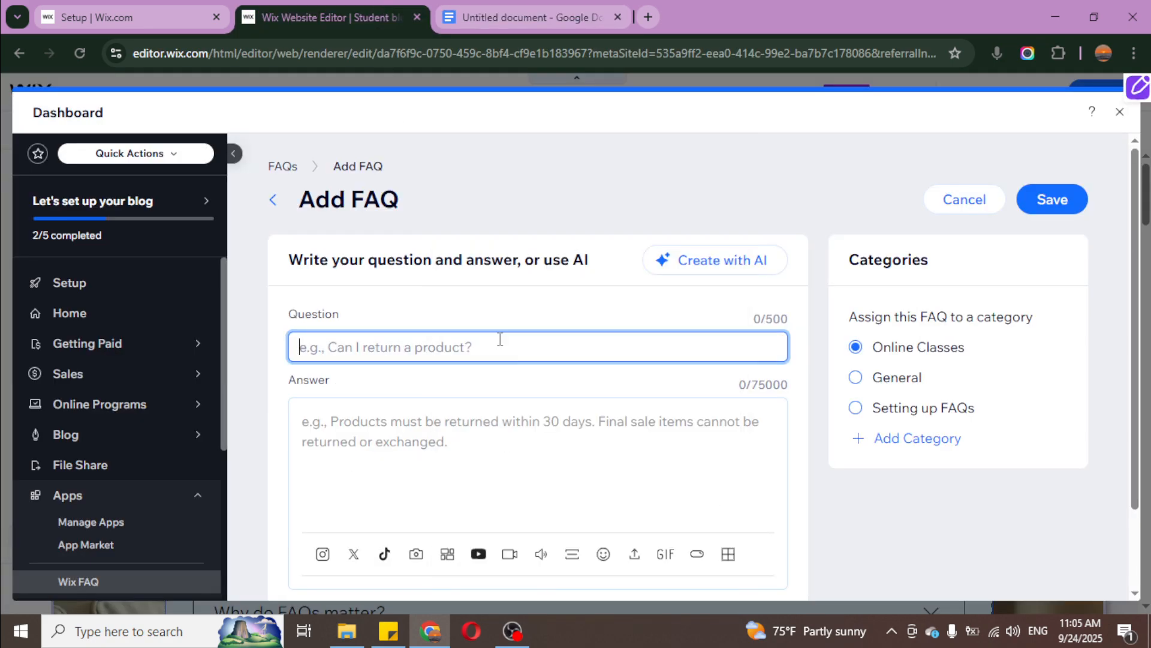
Step: Copy the certificate answer, "Yes, a certificate of completion will be available once you finish all course requirements.", from Google Docs into the FAQ's answer
click(526, 17)
click(339, 301)
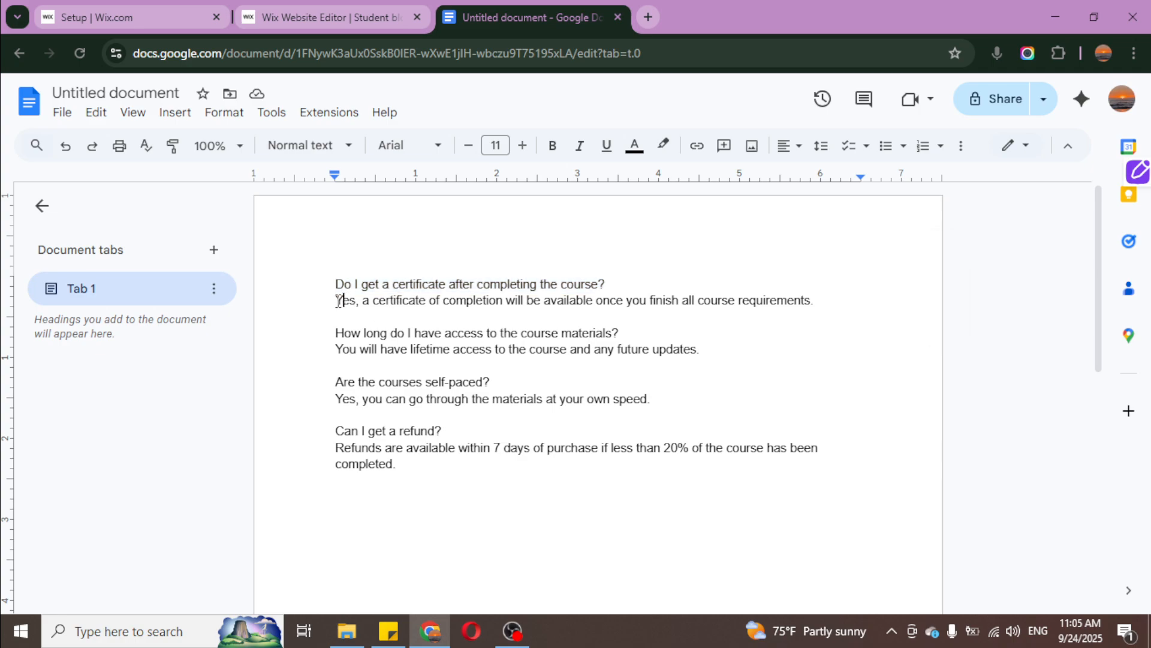
shift+click(818, 308)
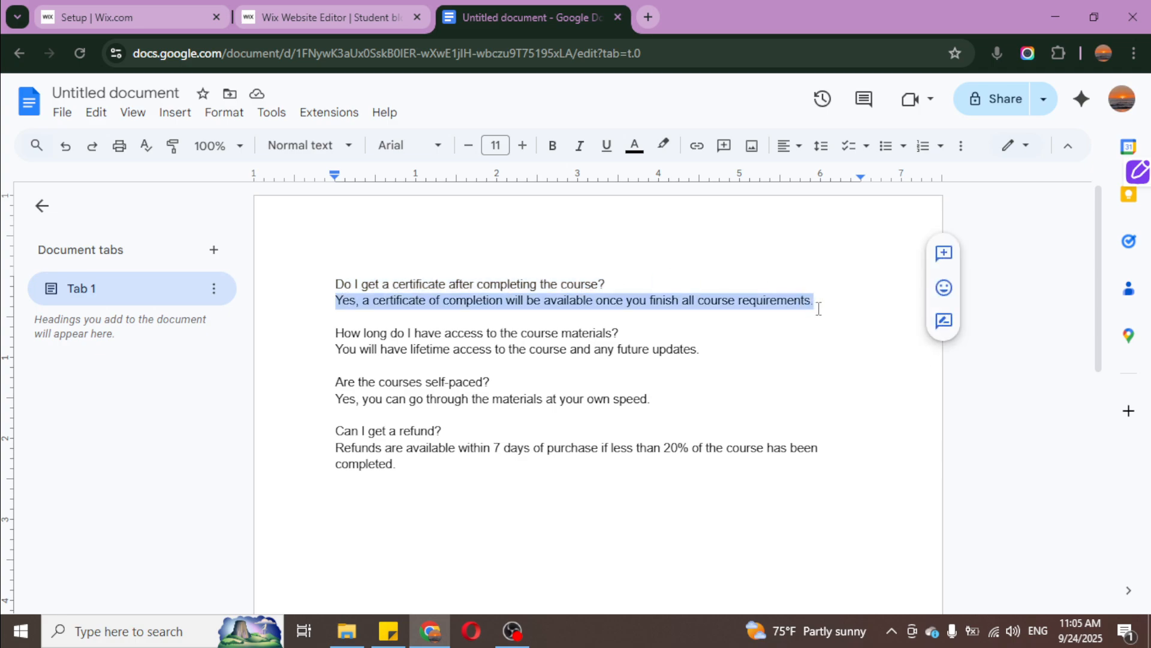
right_click(717, 306)
click(729, 214)
click(324, 17)
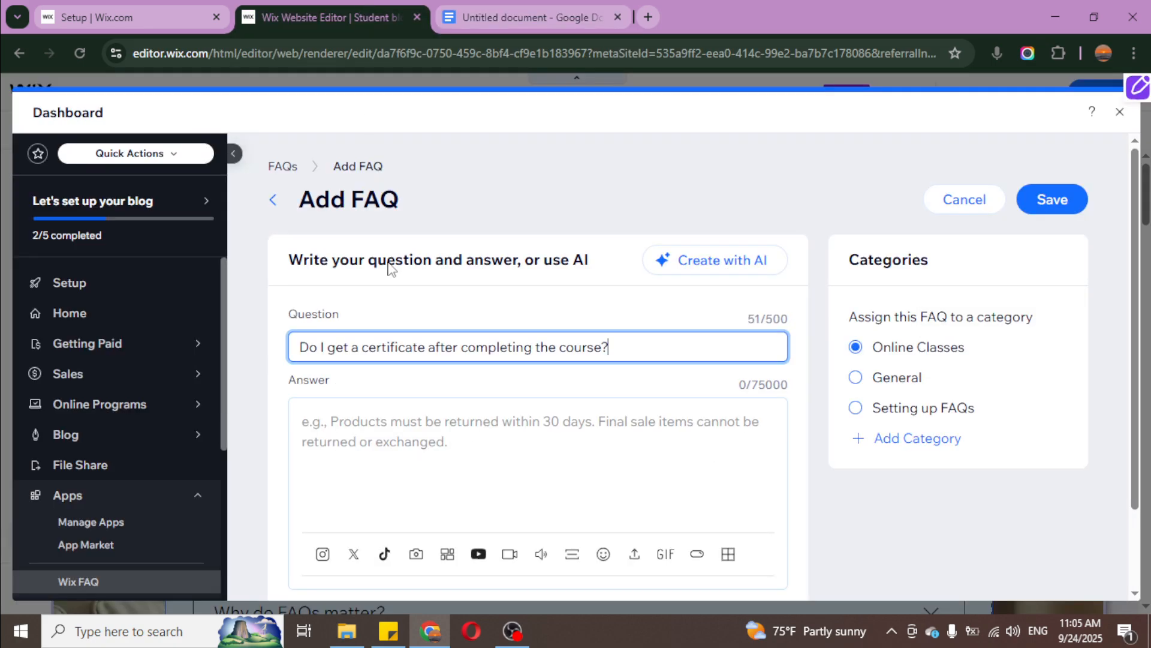
right_click(419, 411)
click(488, 329)
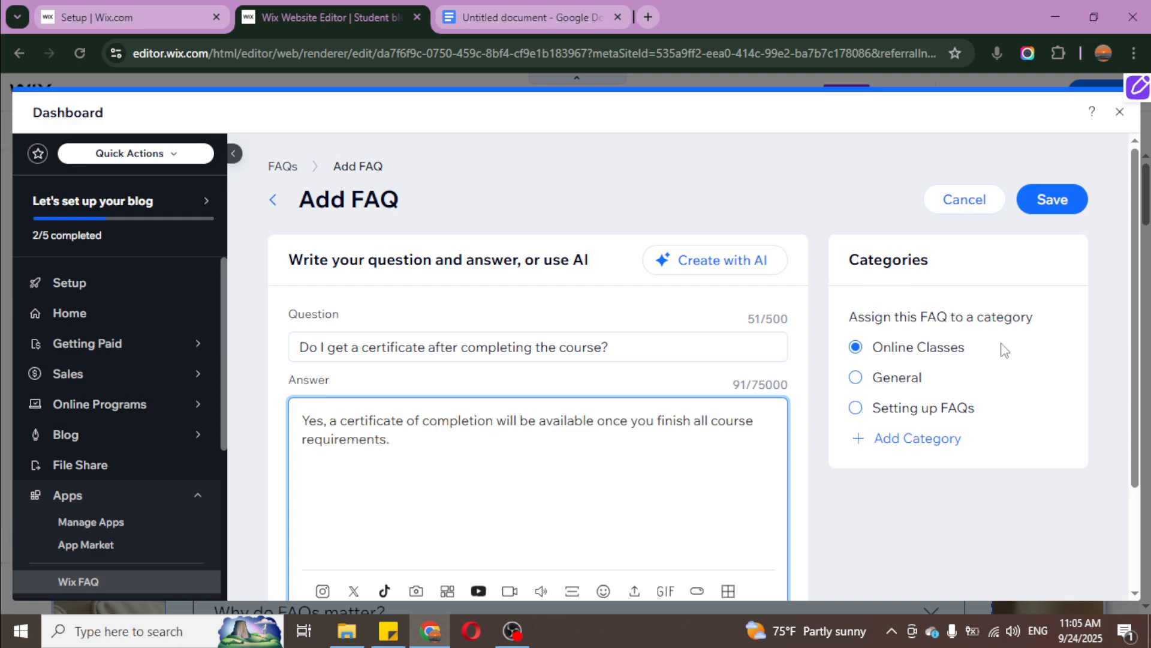
Step: Review the certificate question and answer and save the FAQ under Online Classes
scroll(1001, 345, down, 2)
scroll(1003, 345, up, 2)
scroll(992, 336, down, 2)
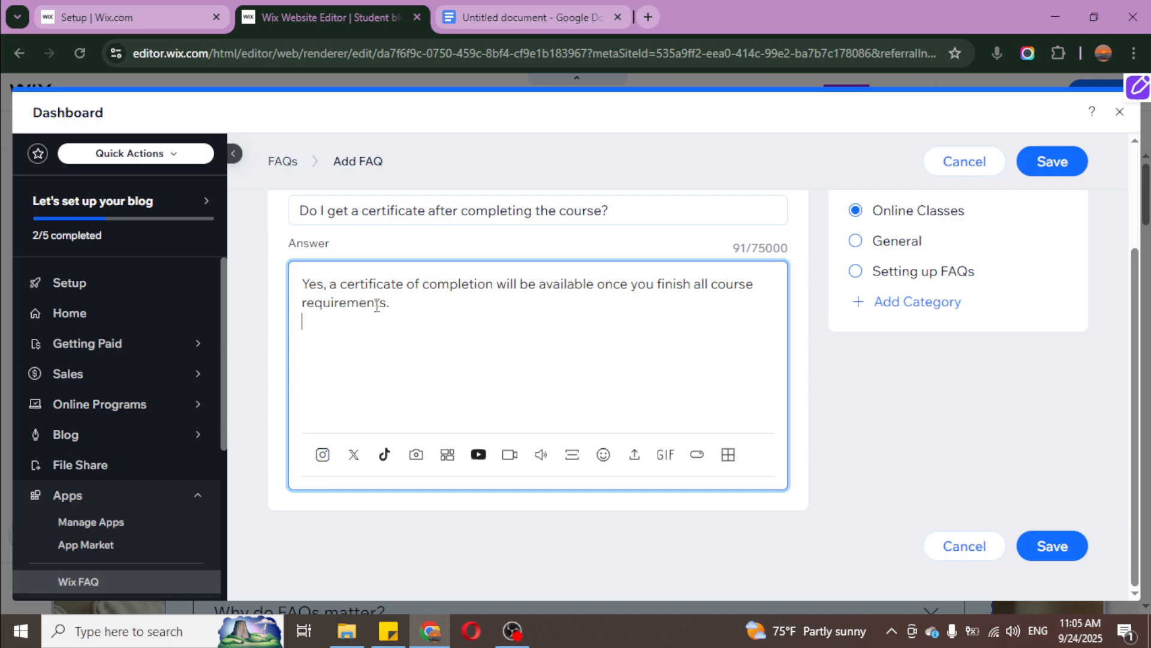
scroll(838, 362, up, 2)
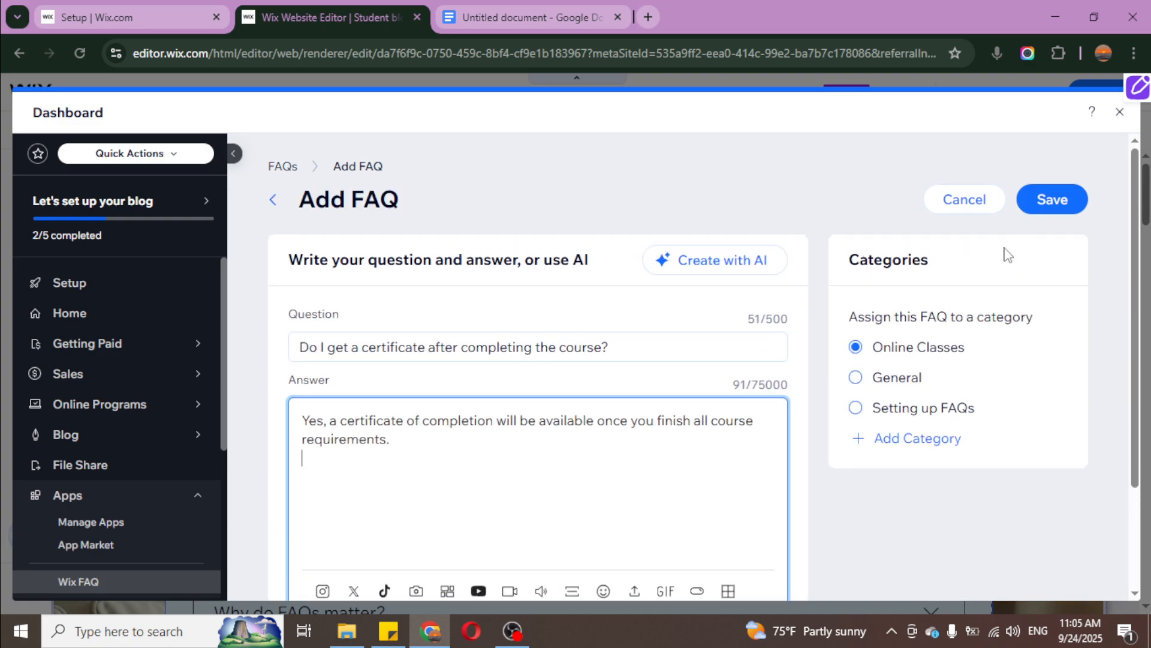
click(1059, 204)
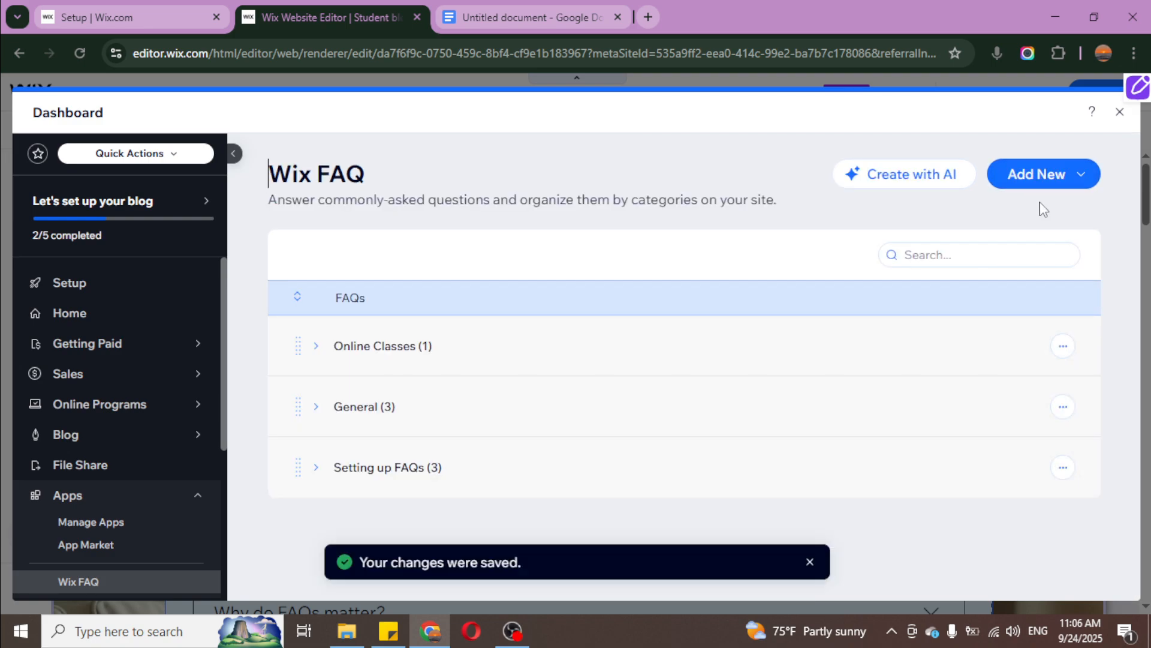
Step: Start another FAQ under Online Classes and copy in the question "How long do I have access to the course materials?" from Google Docs
click(1073, 177)
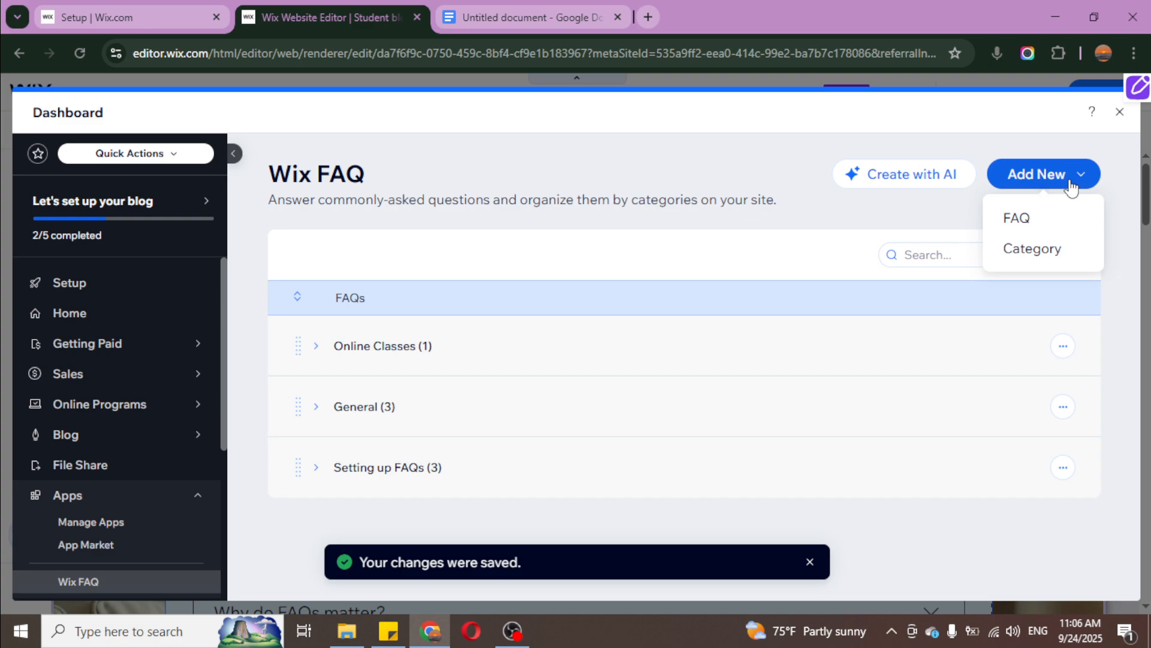
click(1048, 227)
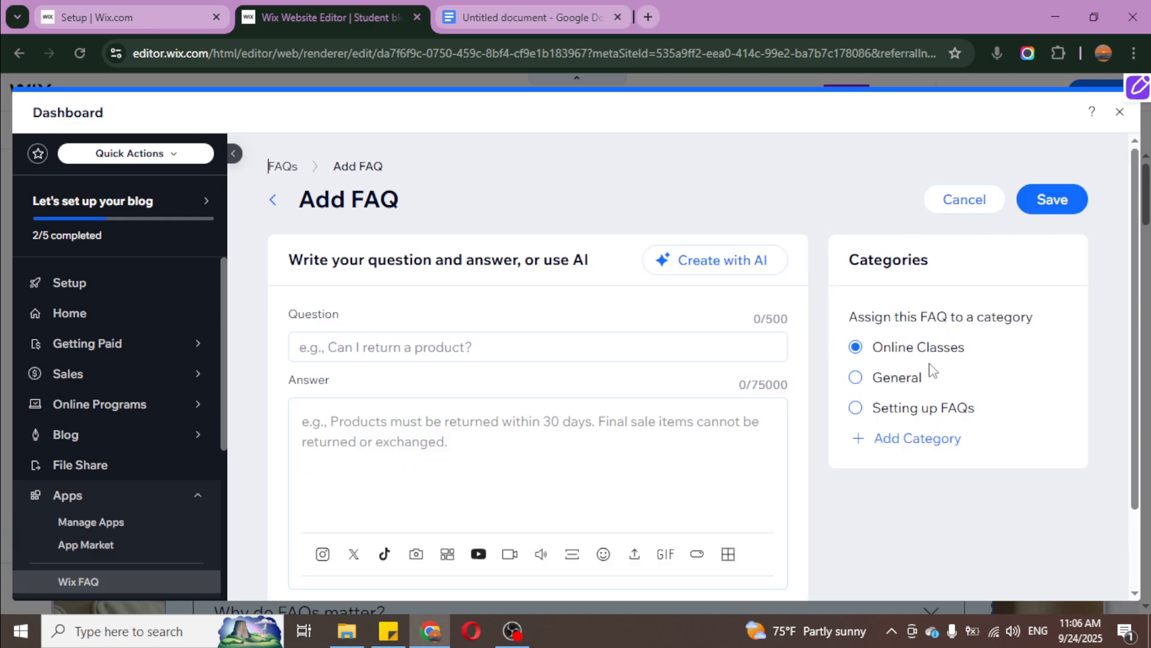
click(516, 9)
drag(332, 333, 624, 333)
right_click(596, 325)
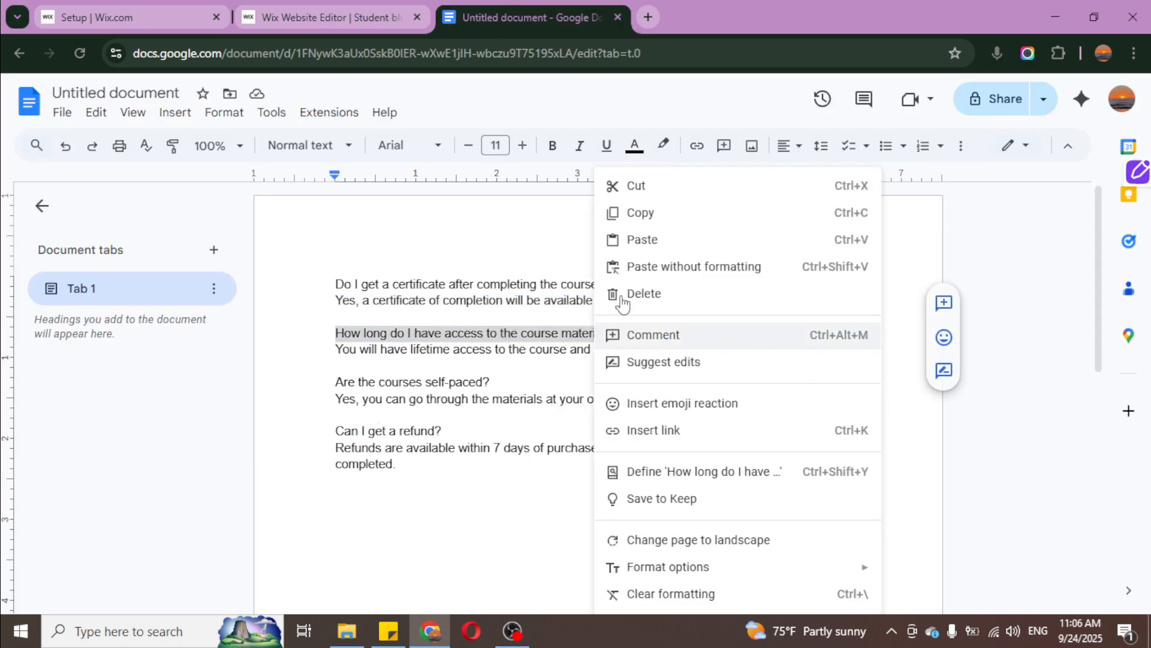
click(641, 213)
key(ctrl+shift+Tab)
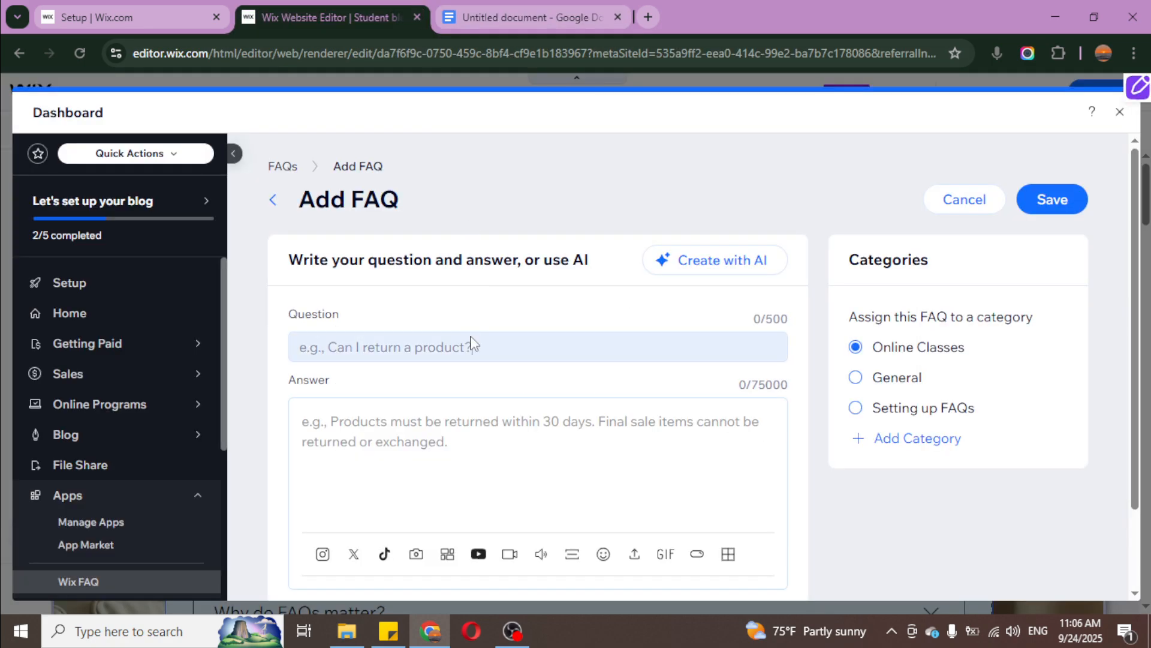
right_click(472, 345)
click(438, 354)
right_click(438, 354)
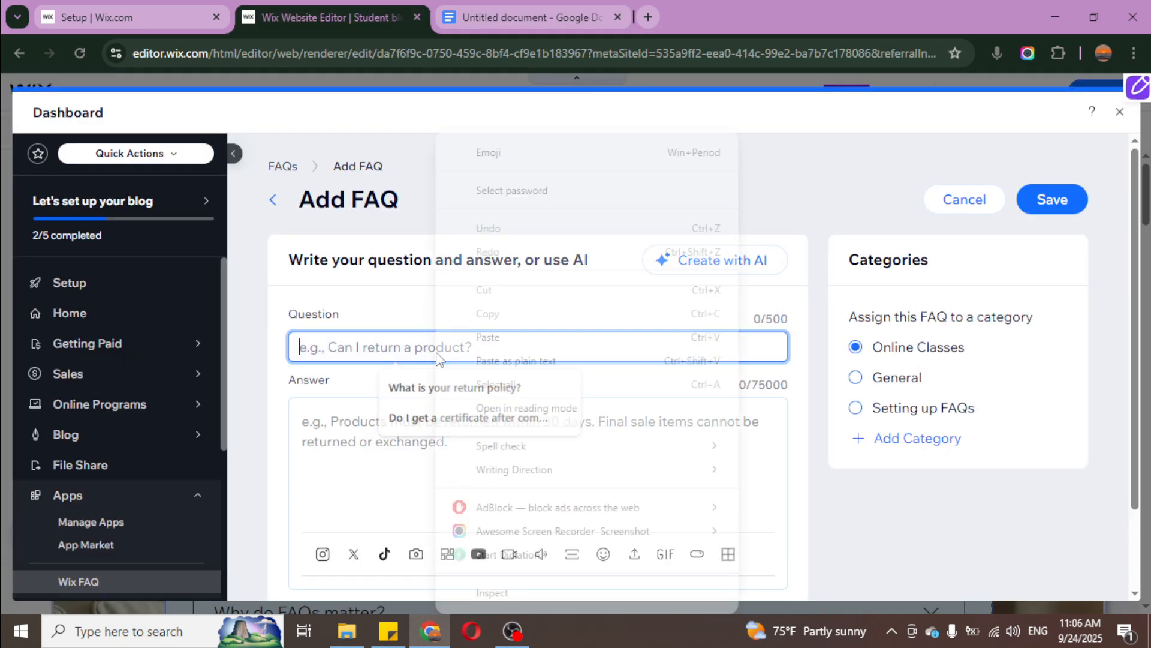
click(522, 337)
Step: Copy the answer "You will have lifetime access to the course and any future updates." from Google Docs into the FAQ and save it
key(ctrl+Tab)
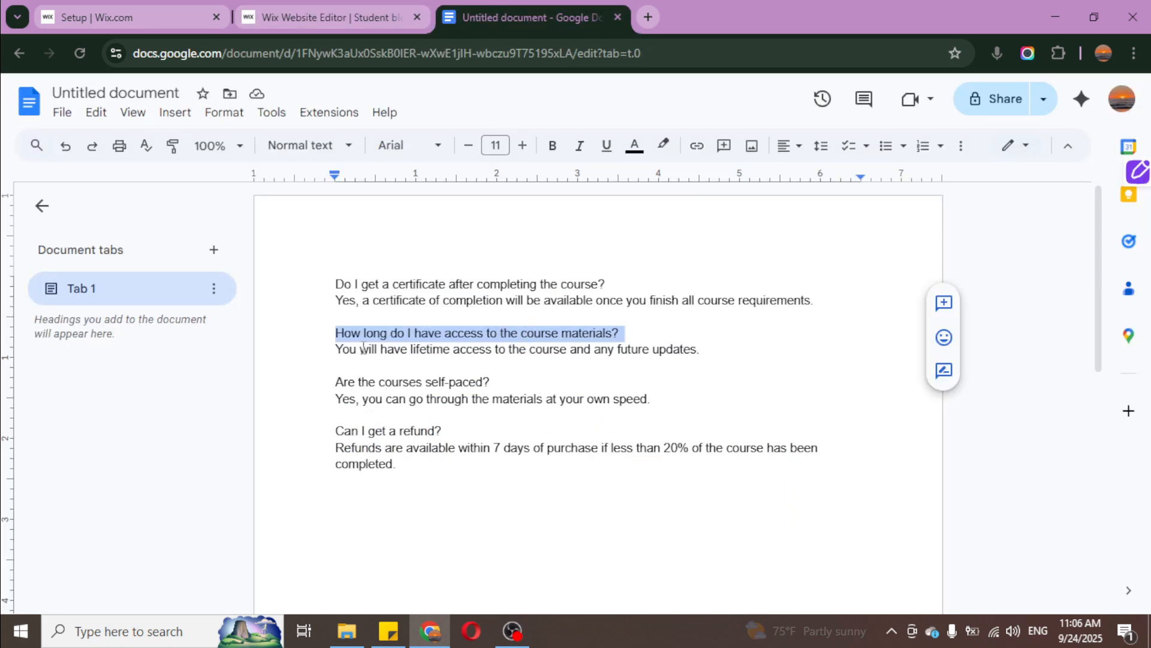
drag(336, 349, 675, 349)
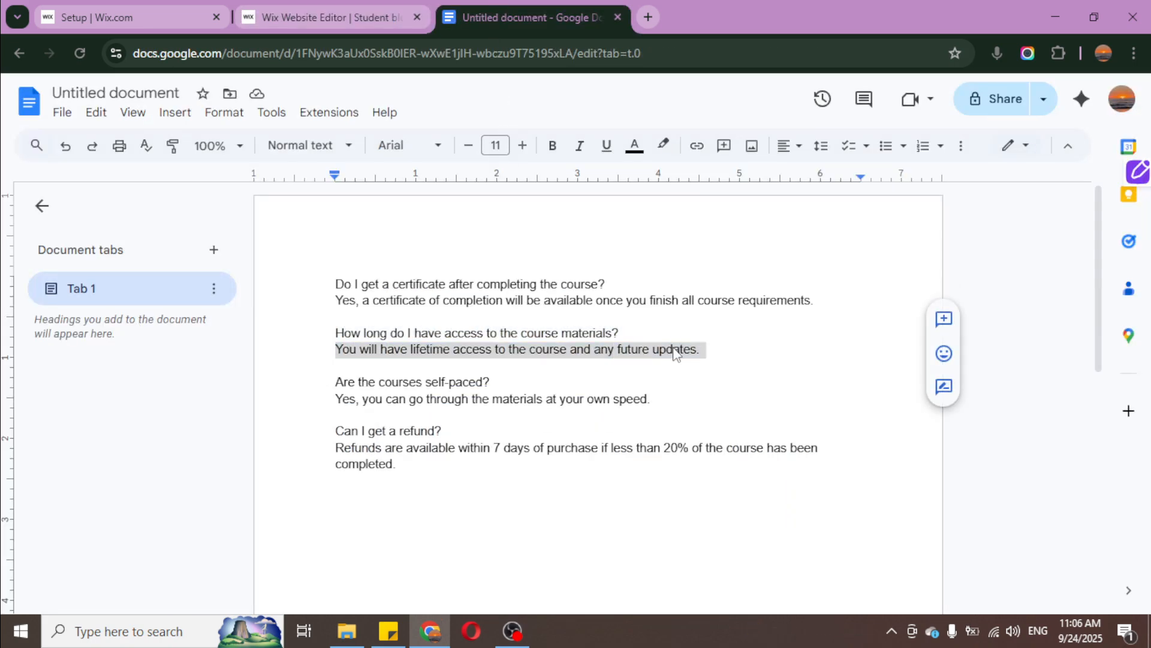
right_click(674, 350)
click(720, 181)
click(384, 17)
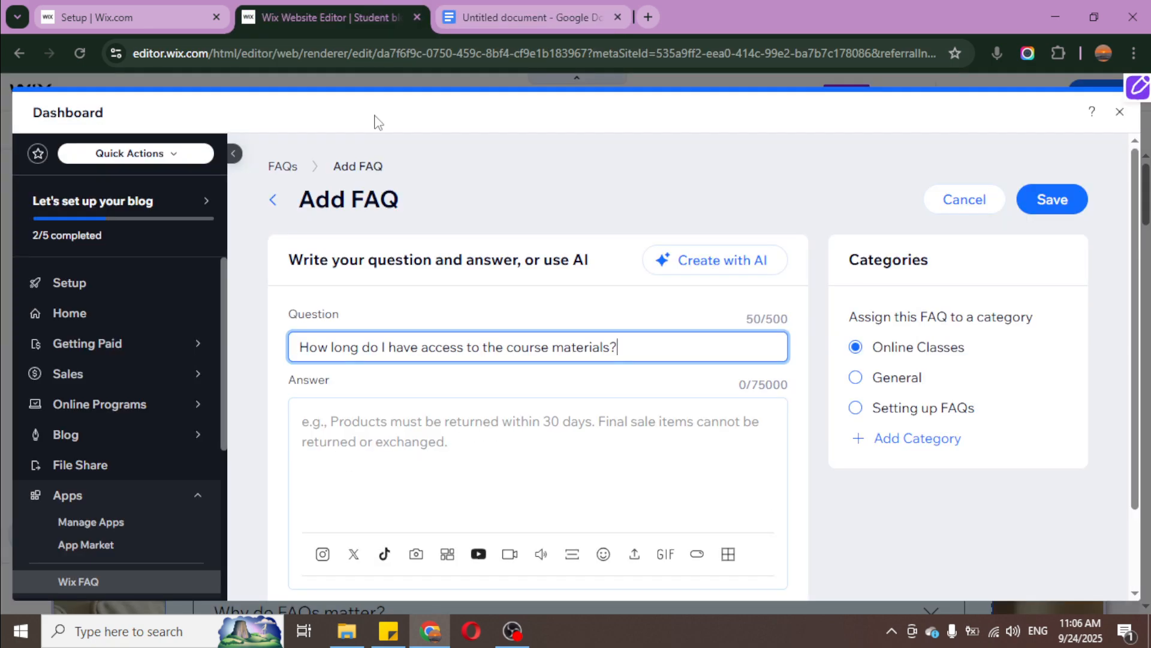
click(355, 444)
right_click(354, 444)
click(444, 333)
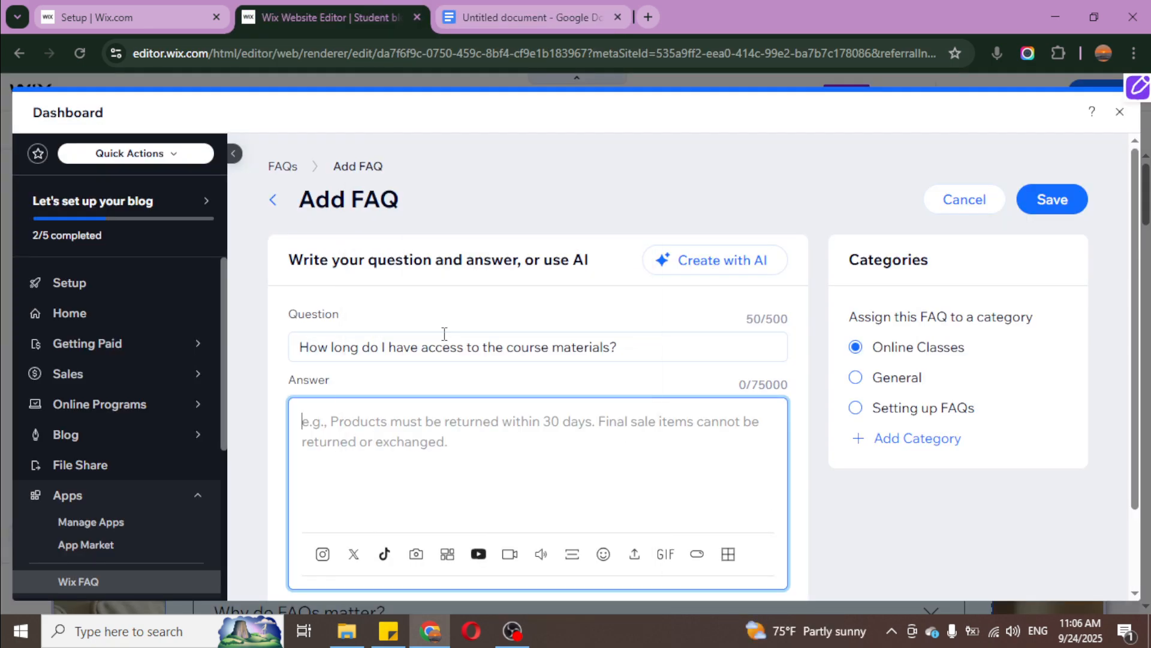
click(1039, 211)
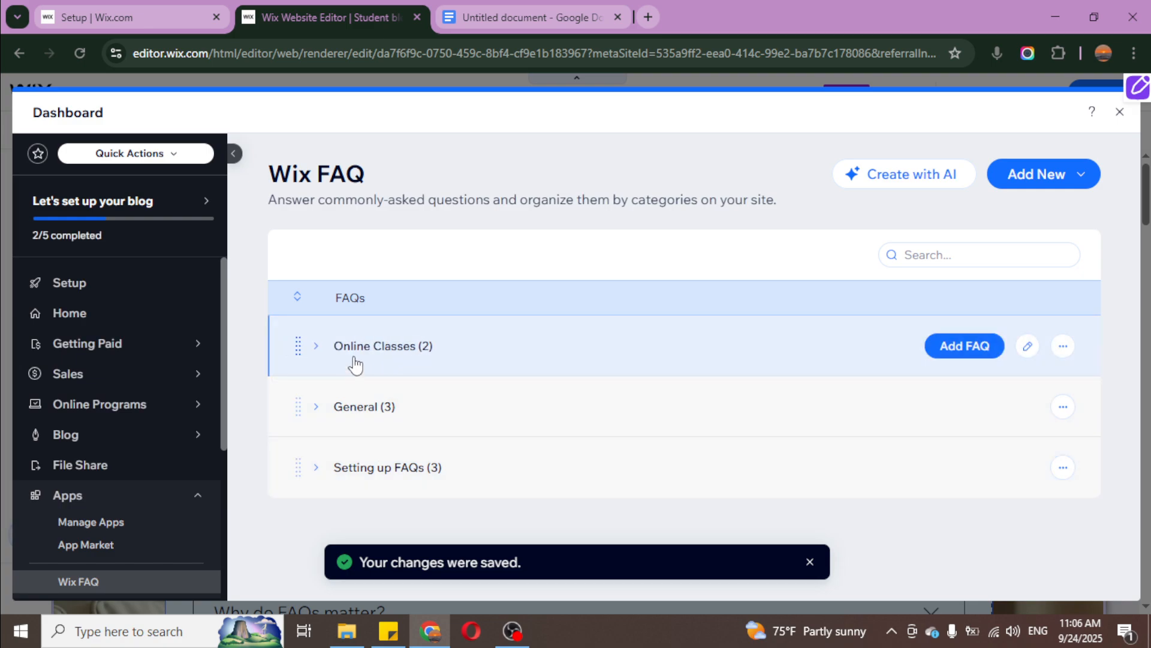
Step: Check the questions listed under Online Classes, close the dashboard and review the FAQ section on the Home page
click(316, 348)
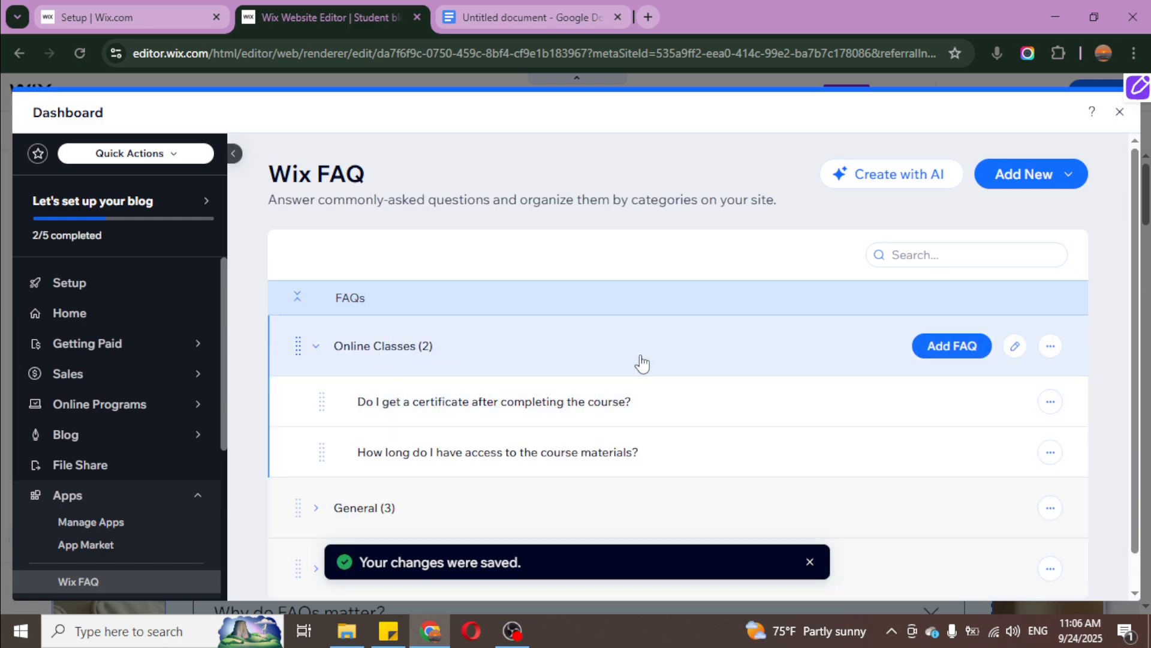
scroll(617, 384, down, 1)
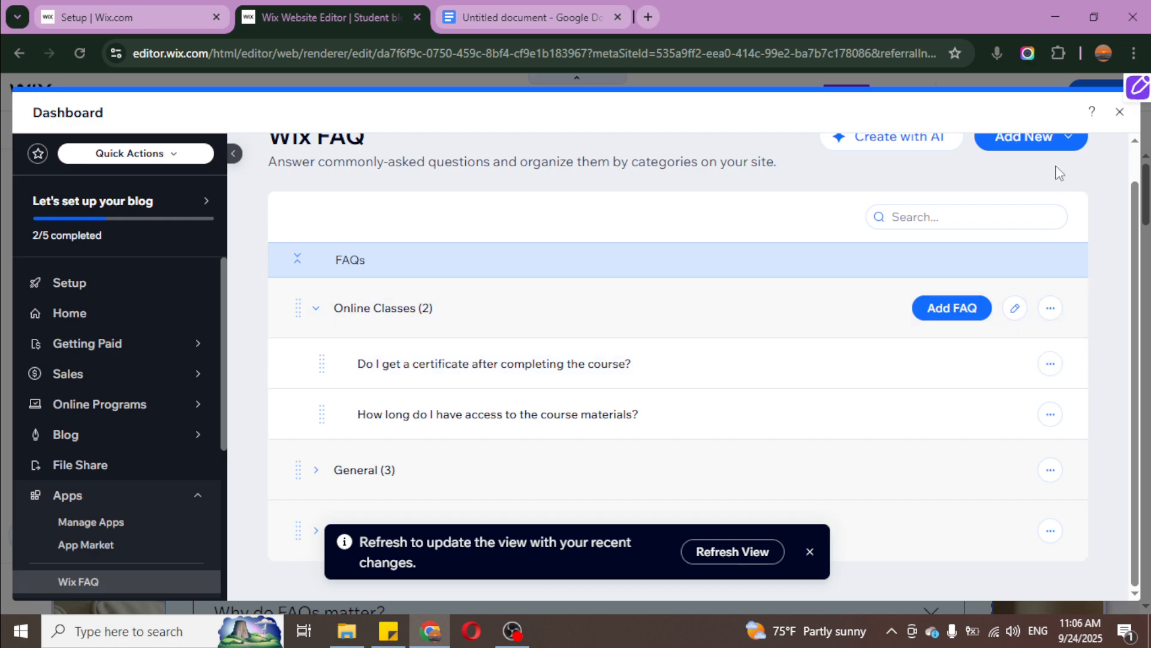
click(1120, 113)
scroll(879, 329, down, 4)
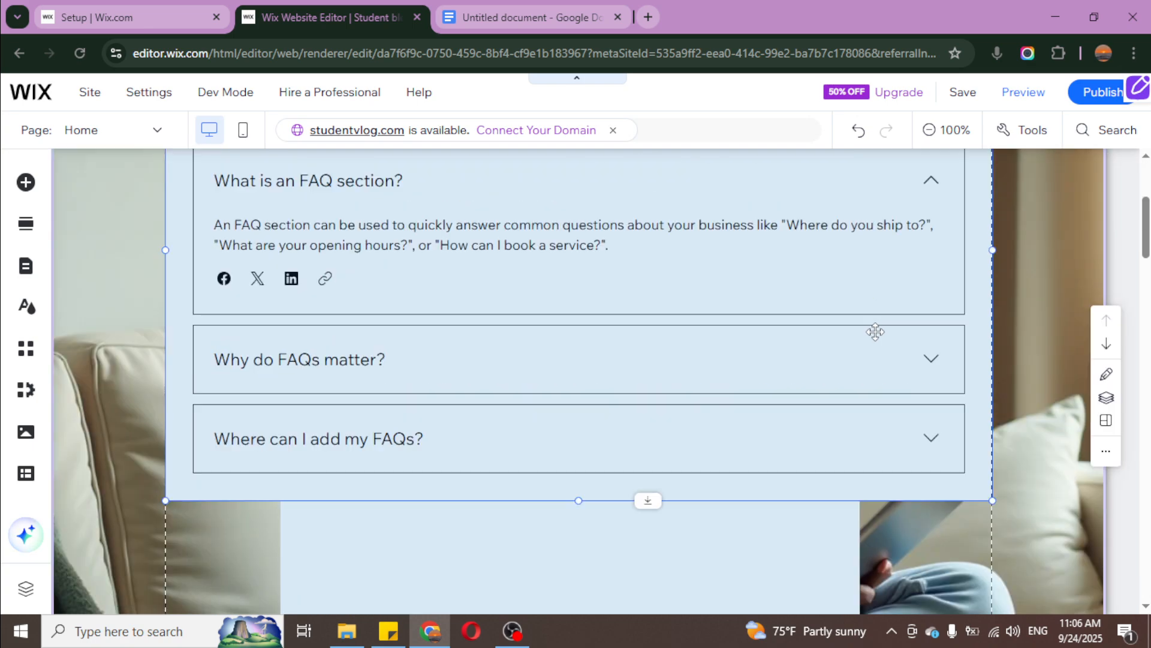
scroll(875, 331, up, 4)
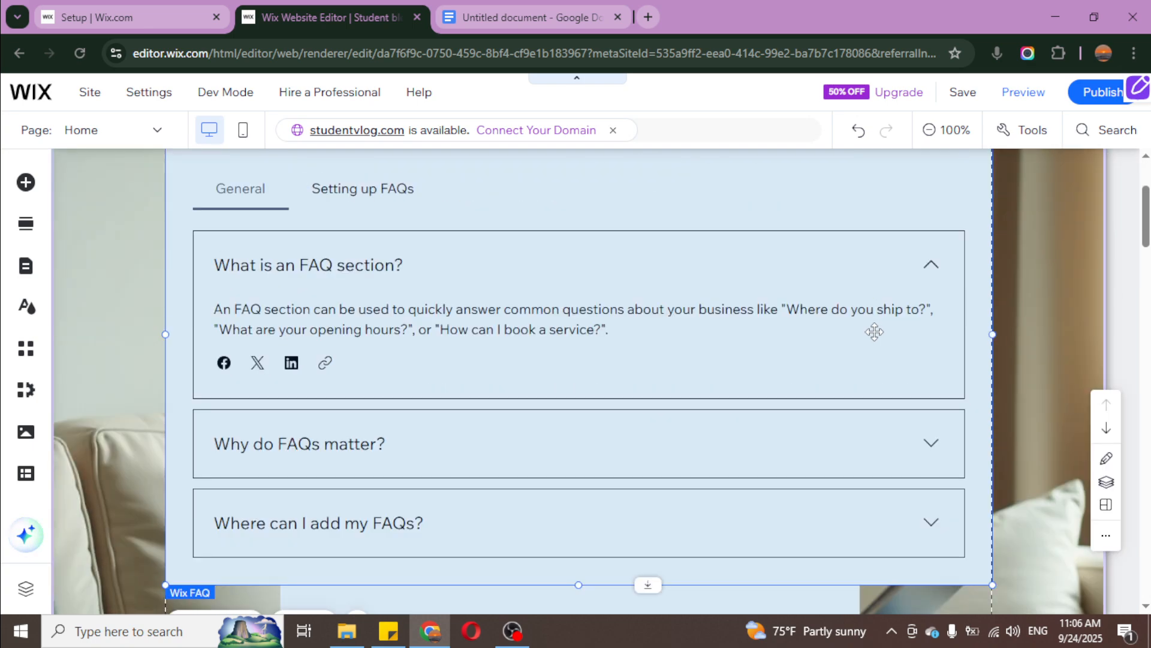
scroll(612, 281, down, 2)
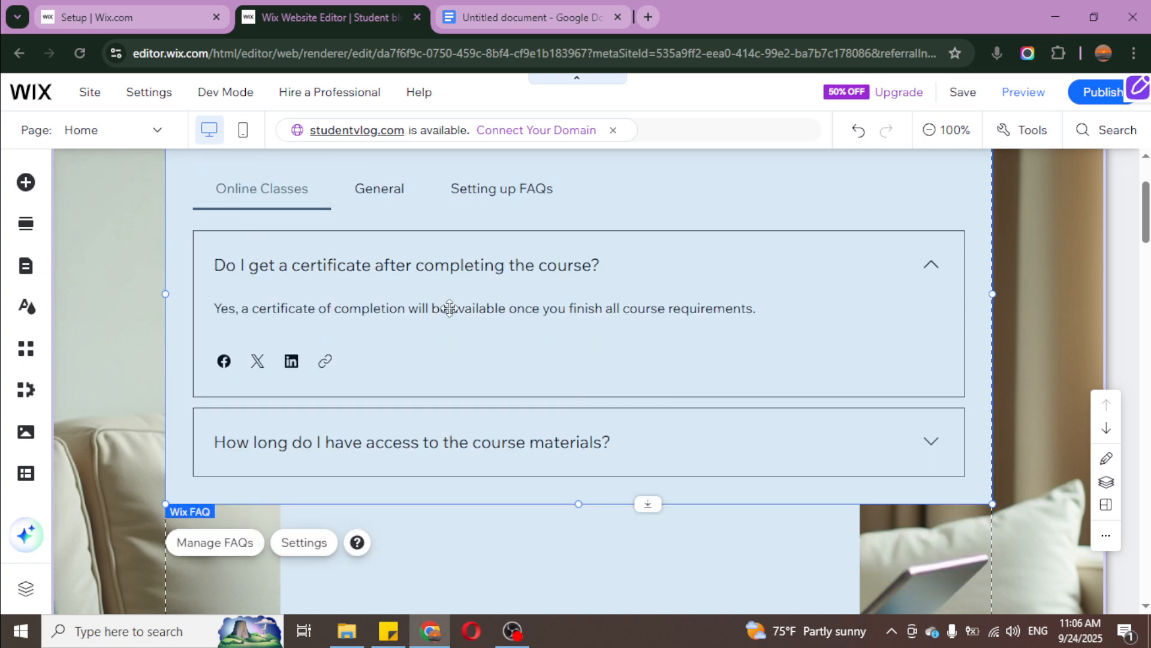
scroll(450, 306, up, 1)
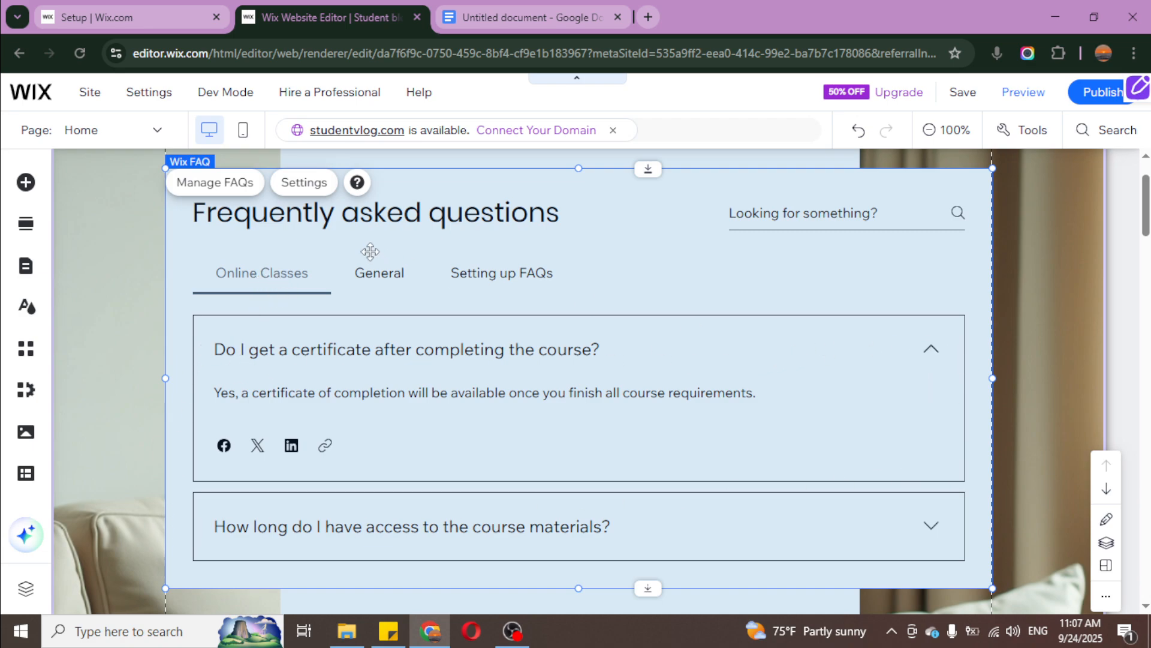
Step: Examine the Wix FAQ display settings for title and search, categories and expand behavior, as well as the layout and spacing options
click(311, 186)
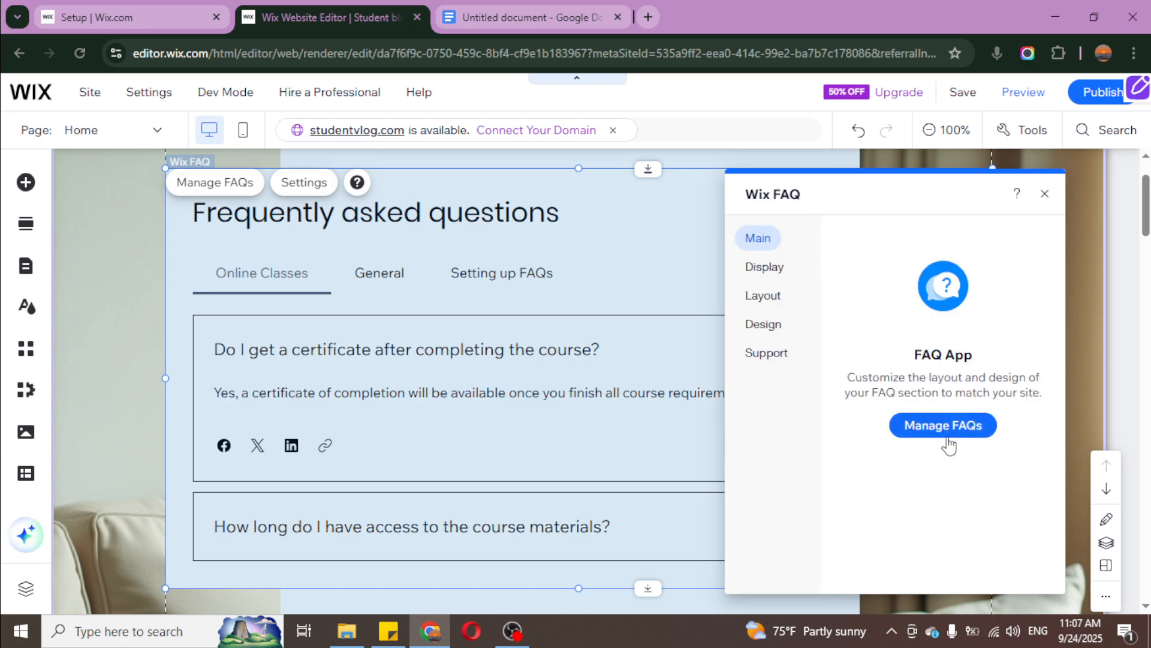
click(768, 270)
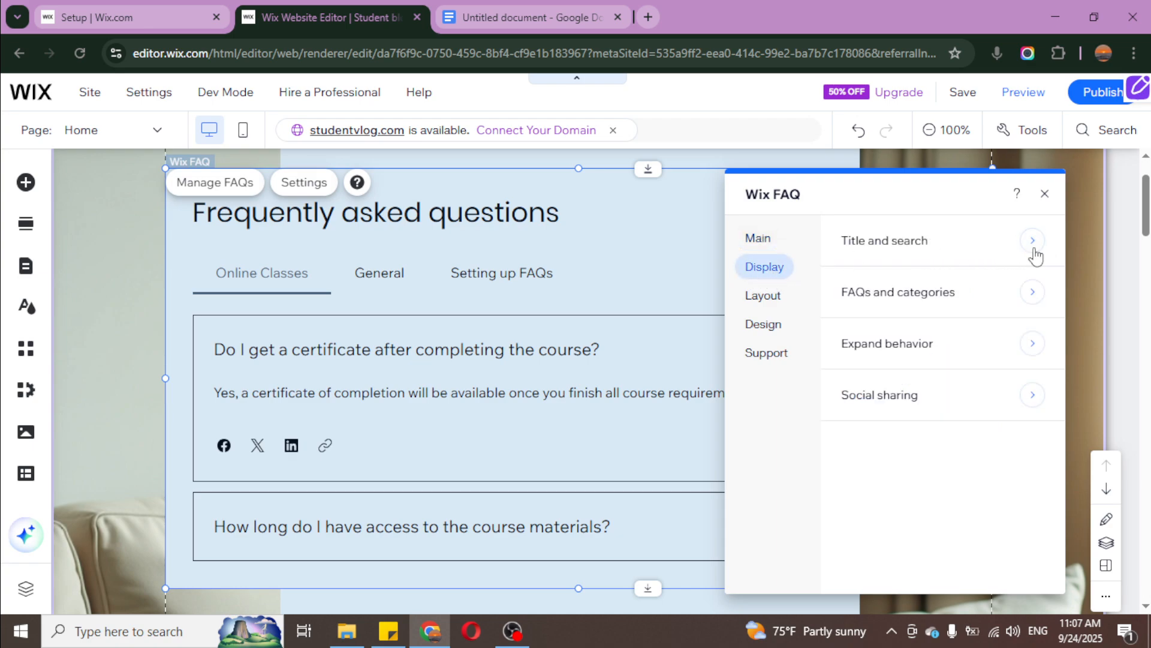
click(1033, 248)
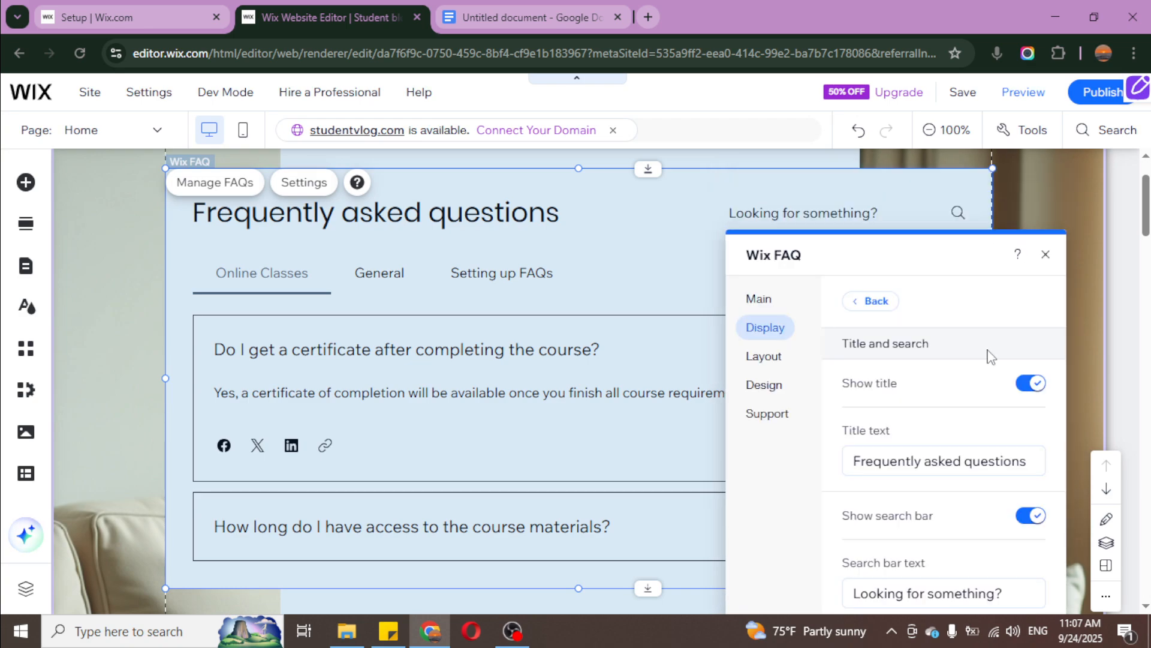
drag(977, 255, 1013, 184)
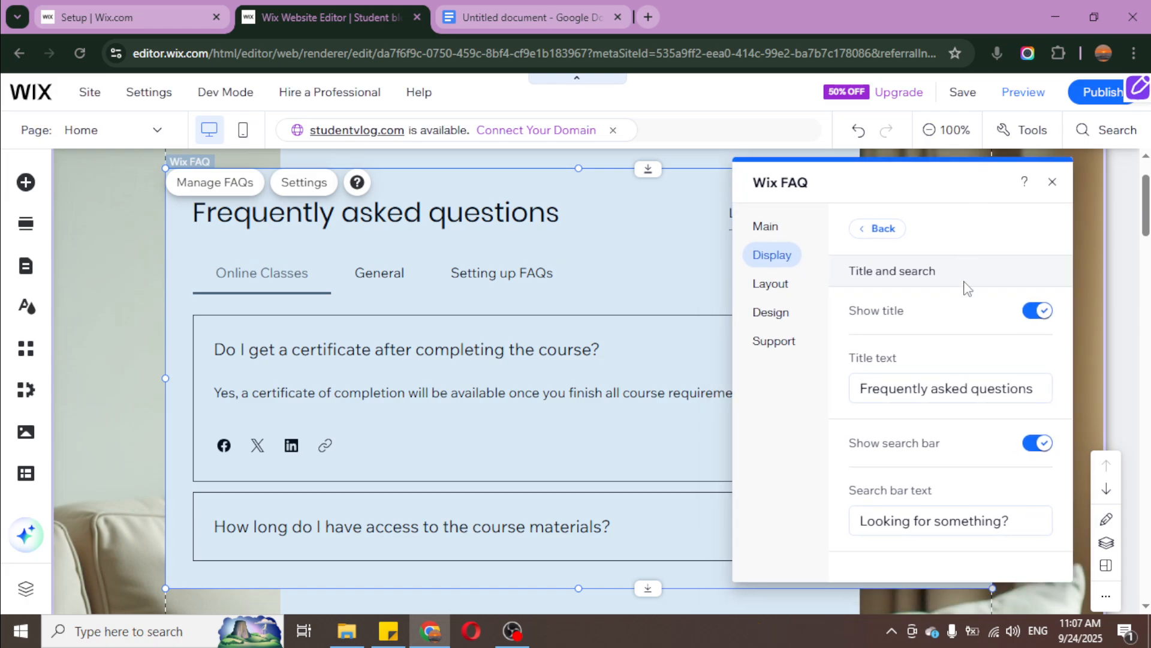
click(893, 229)
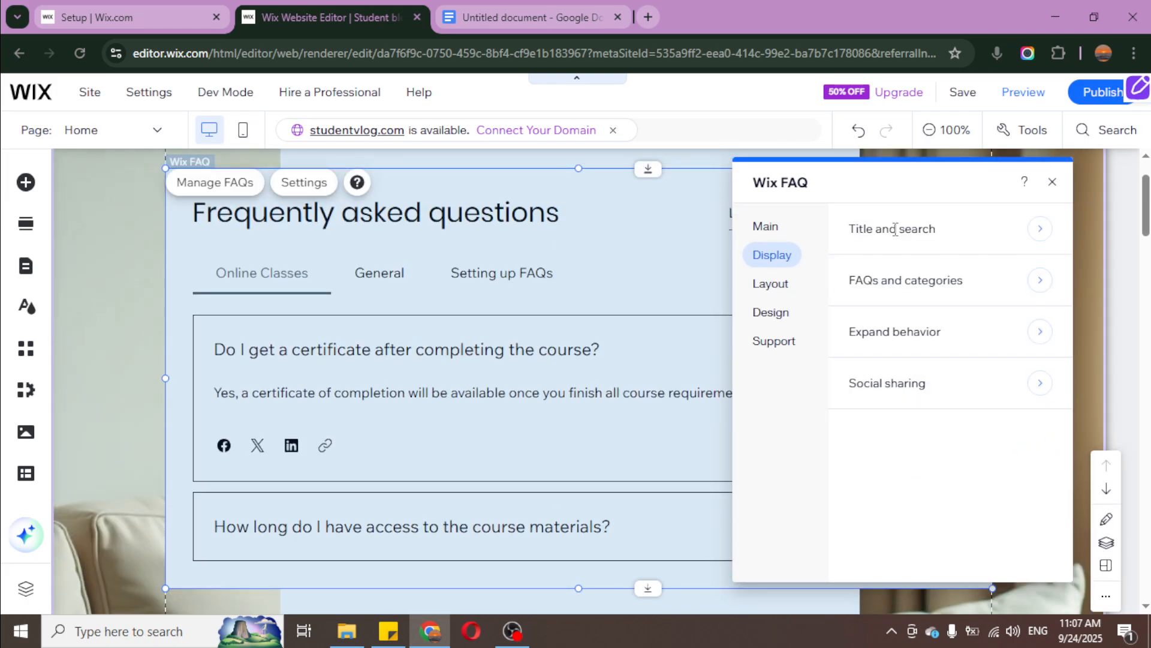
click(1055, 287)
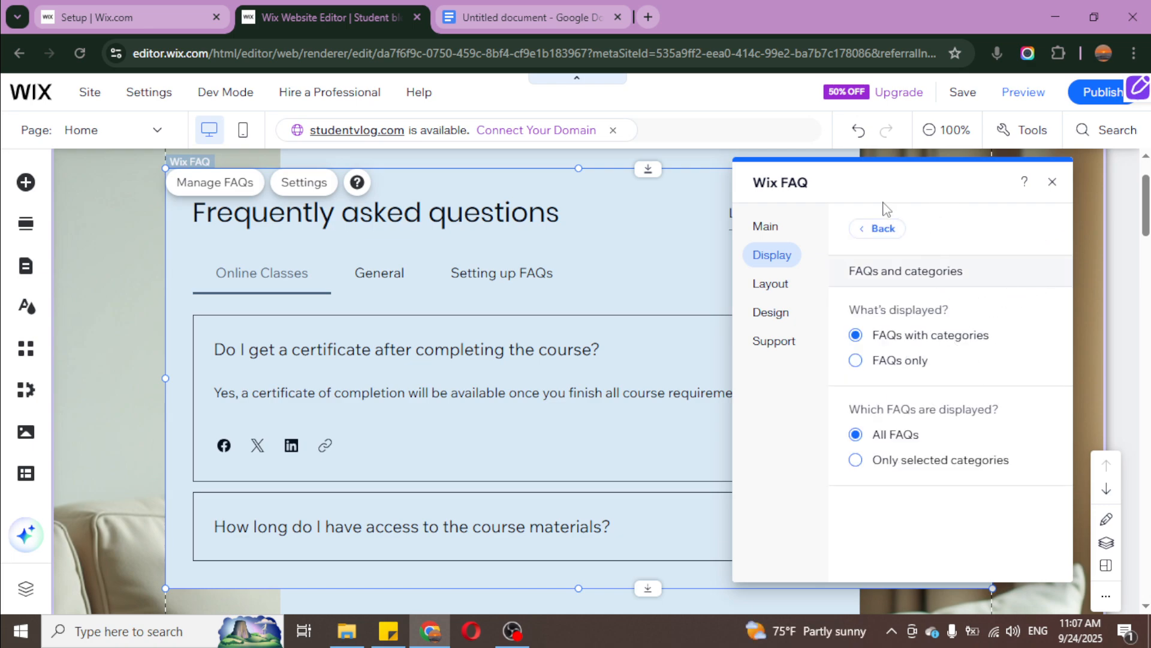
click(885, 229)
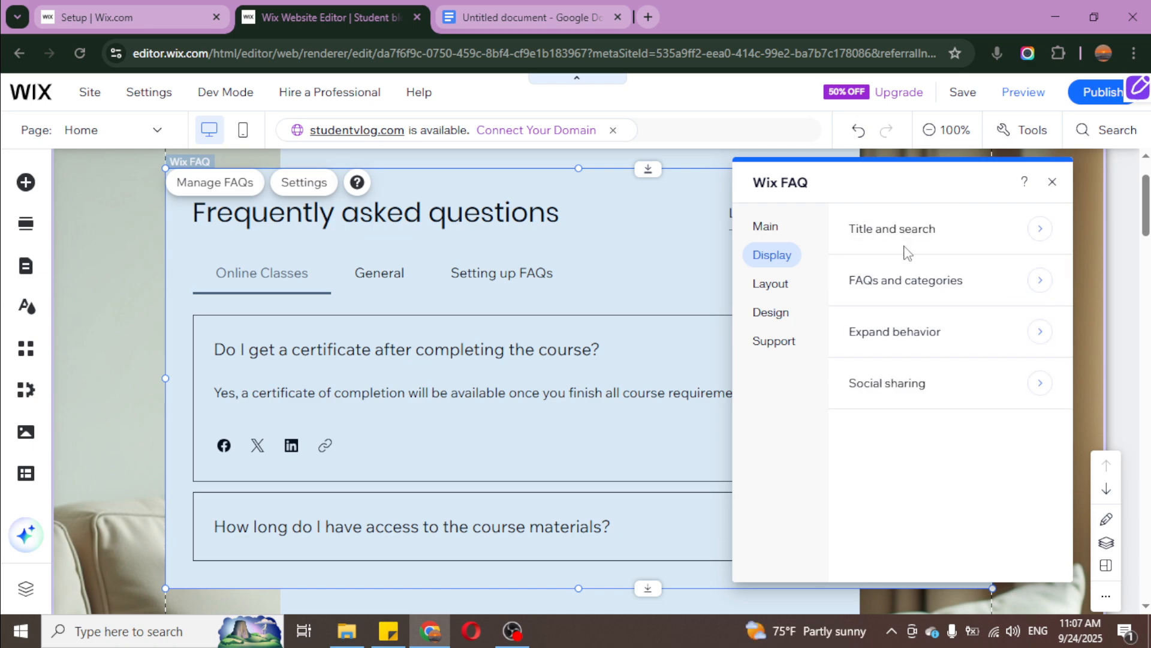
click(1041, 333)
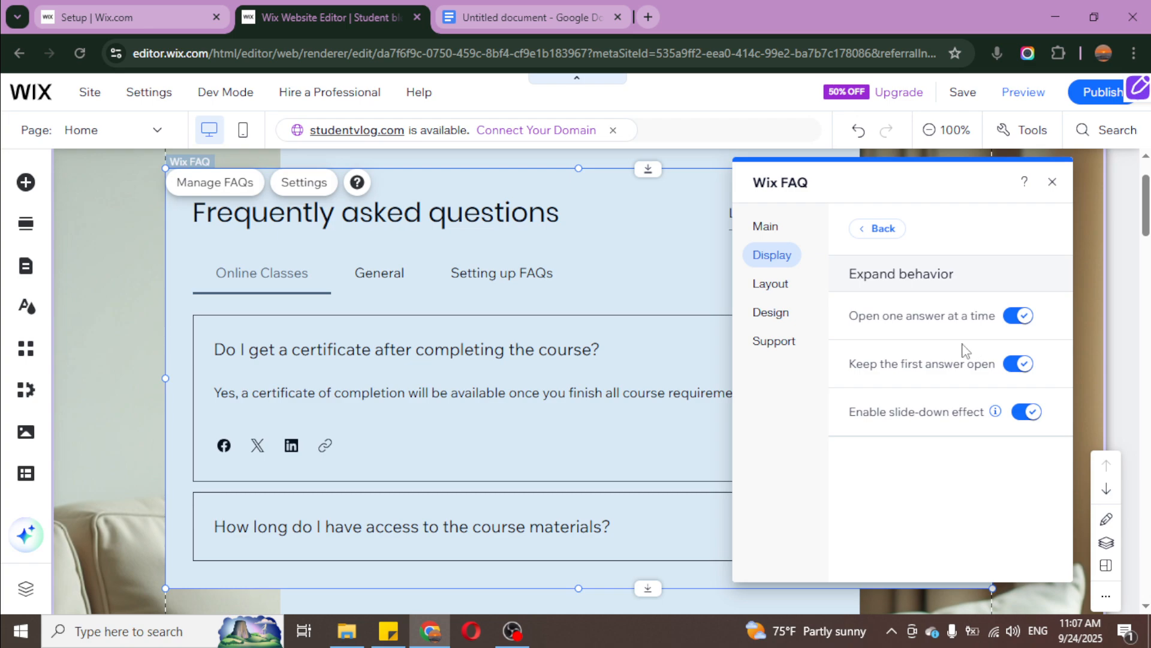
click(886, 232)
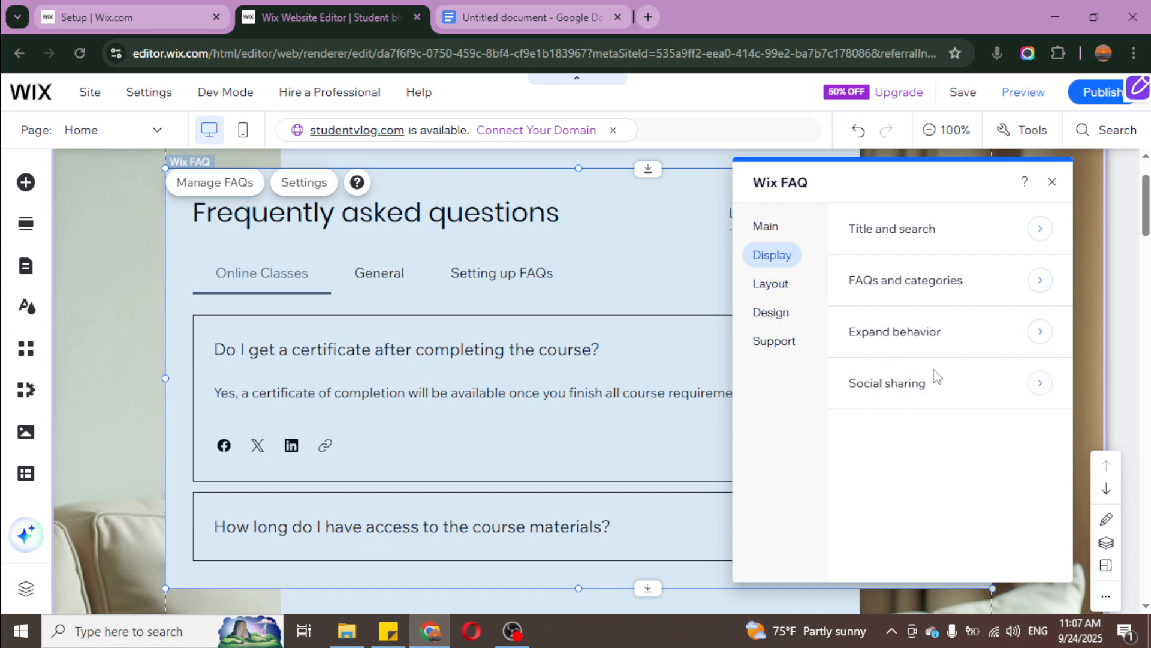
click(790, 296)
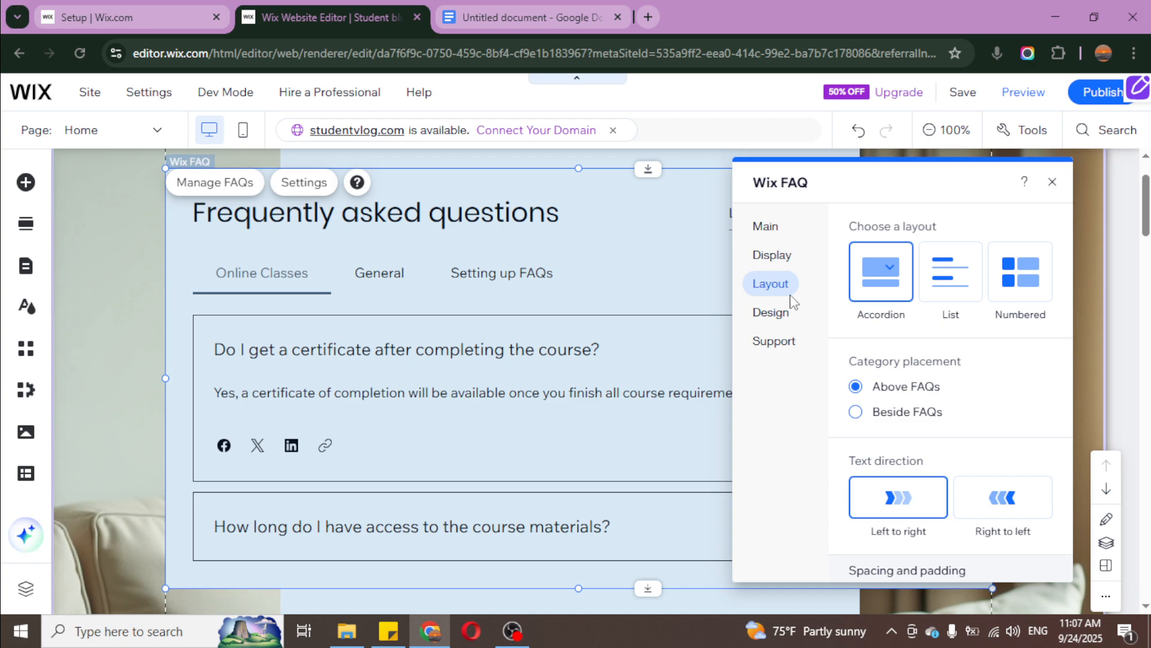
scroll(1024, 354, down, 1)
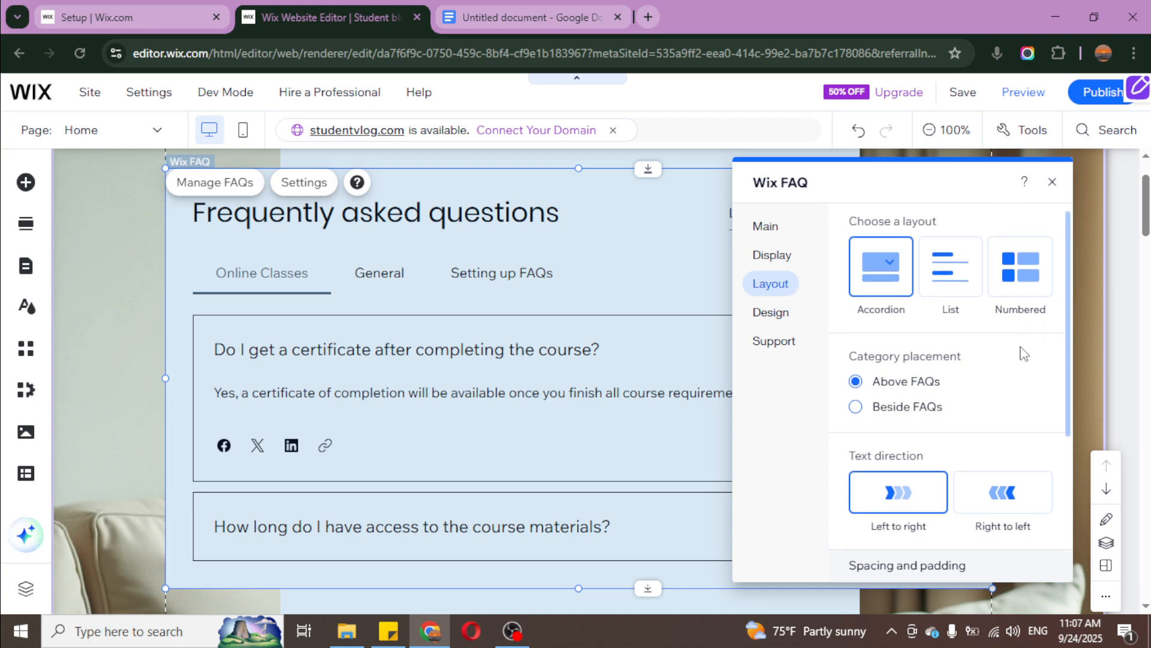
scroll(1024, 354, down, 4)
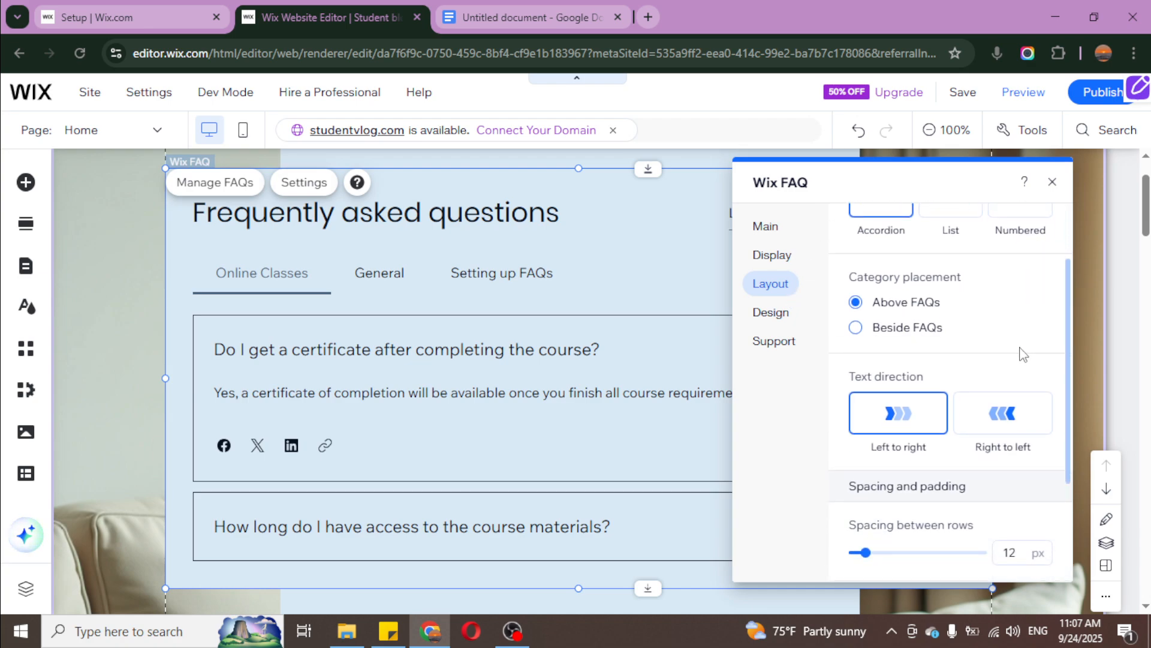
Step: Set the FAQ section's background to the dark blue theme color #476480
click(772, 312)
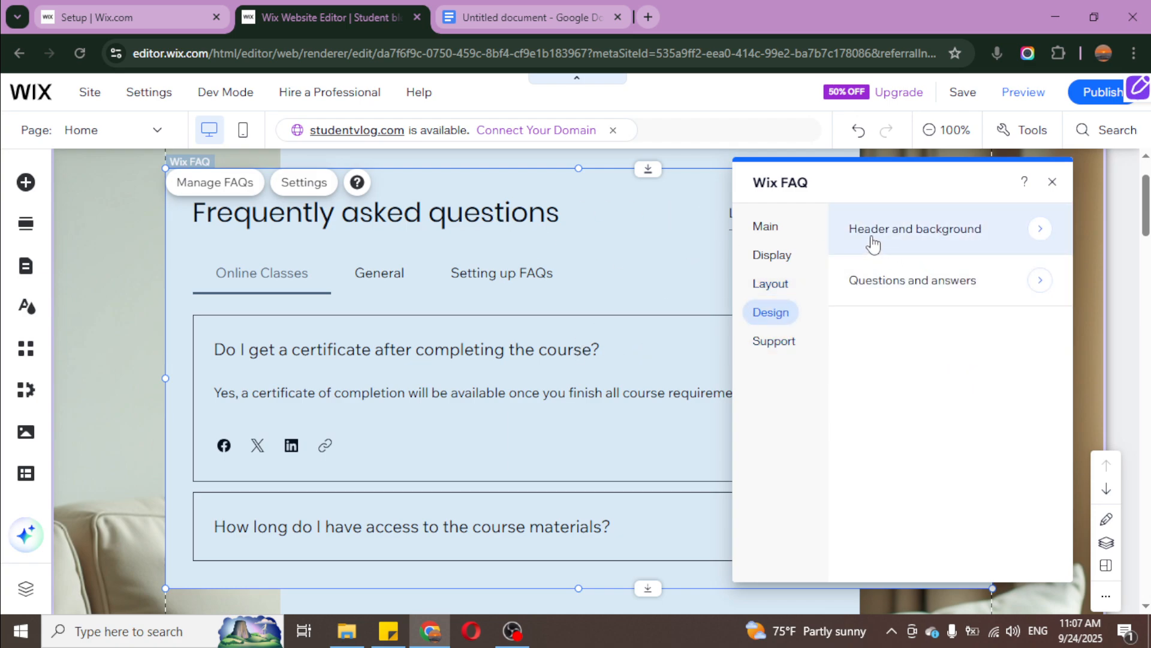
click(1040, 228)
scroll(993, 273, down, 1)
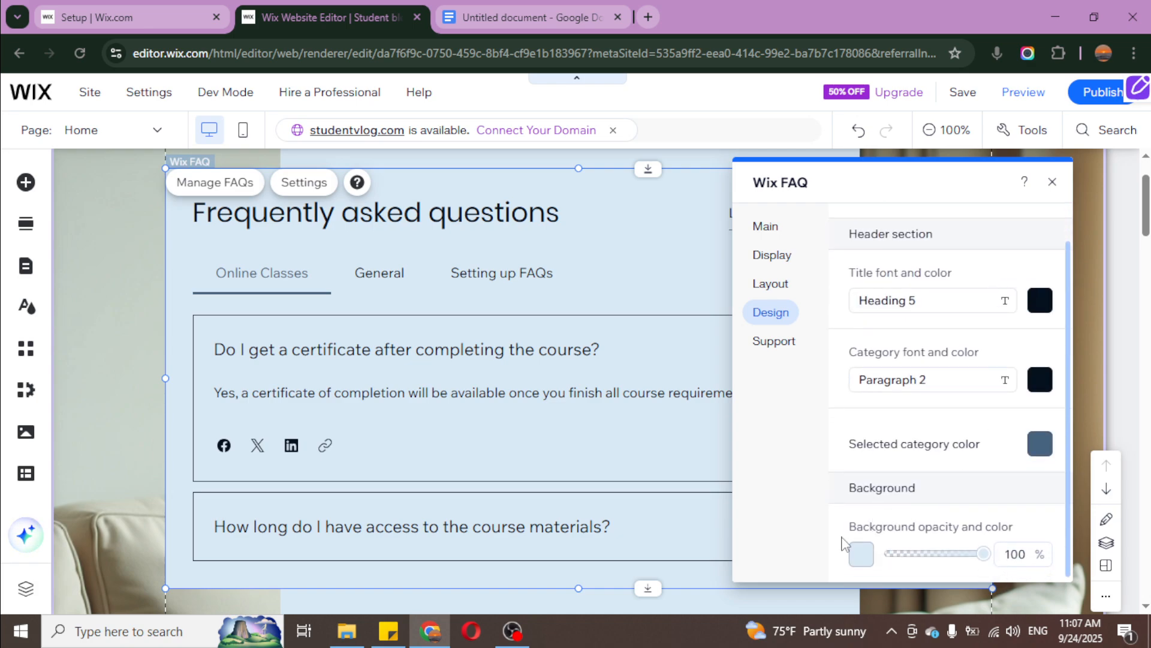
click(862, 555)
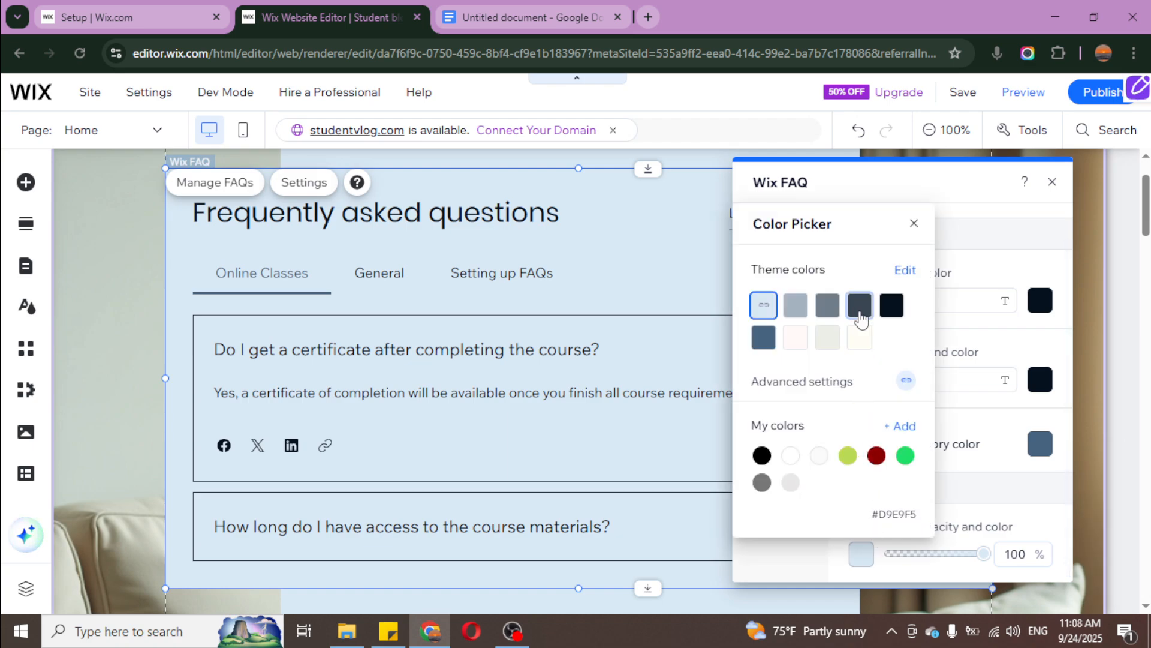
click(762, 346)
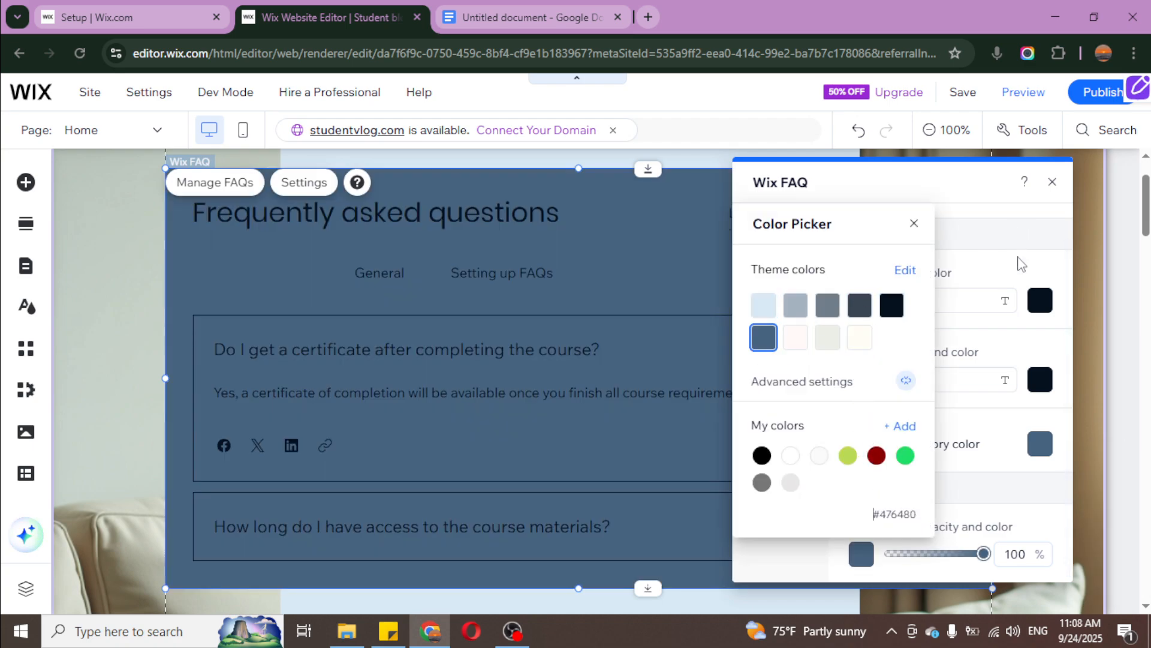
click(1022, 266)
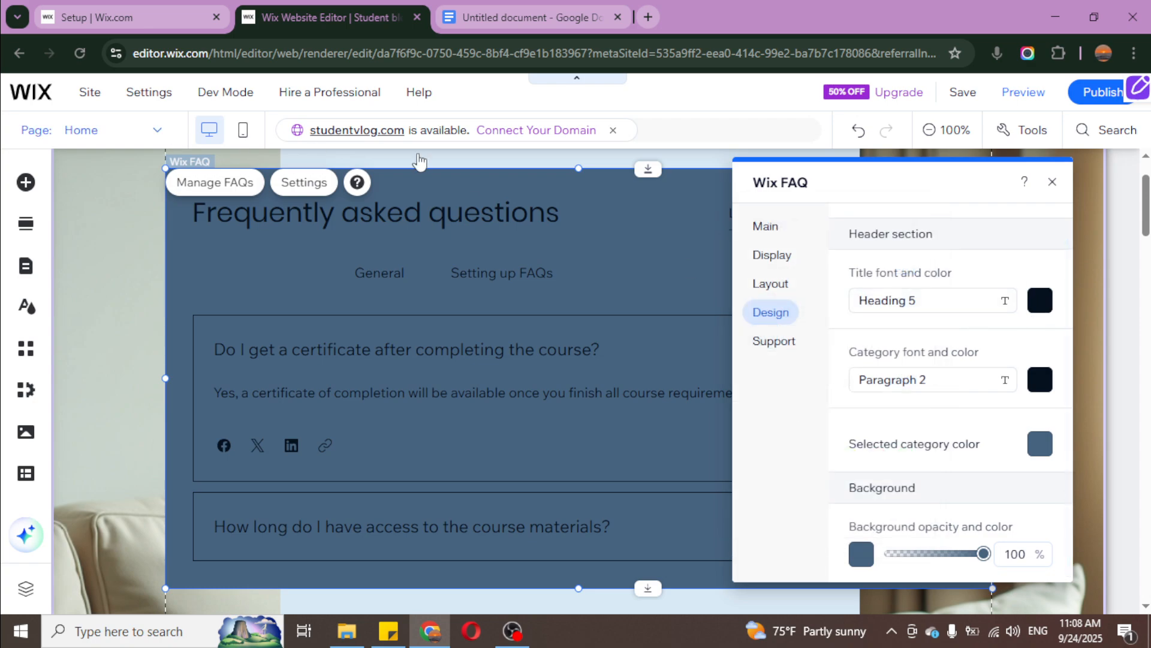
Step: Set both the title and category text colors in the FAQ header to the light blue theme color #D9E9F5
click(1046, 309)
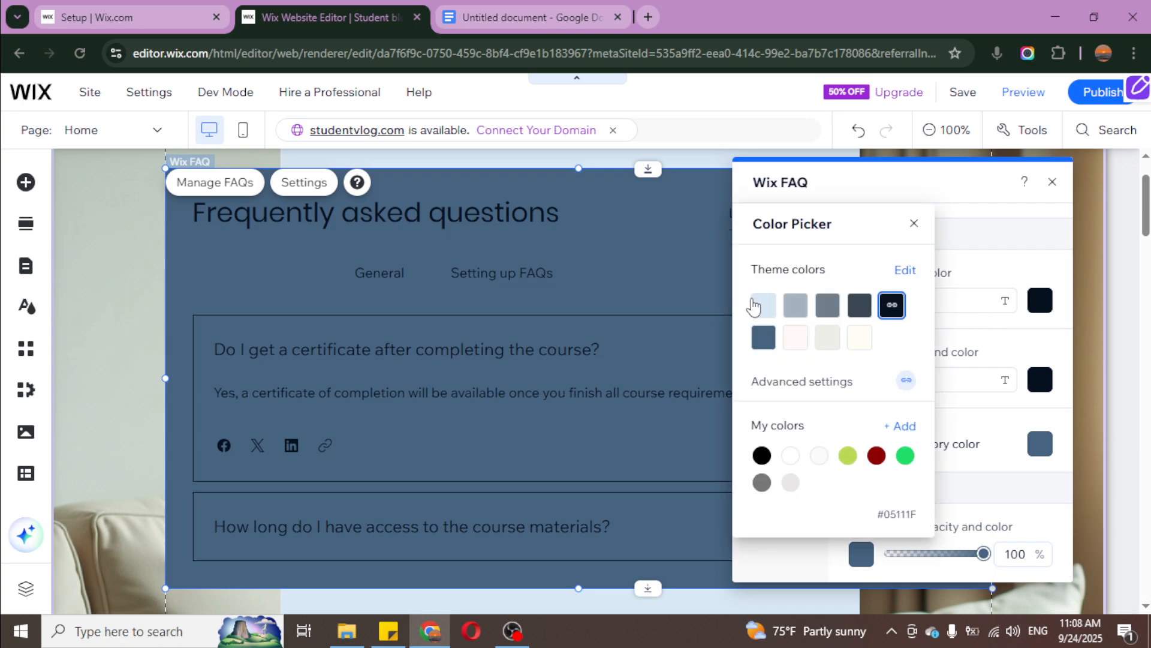
click(773, 310)
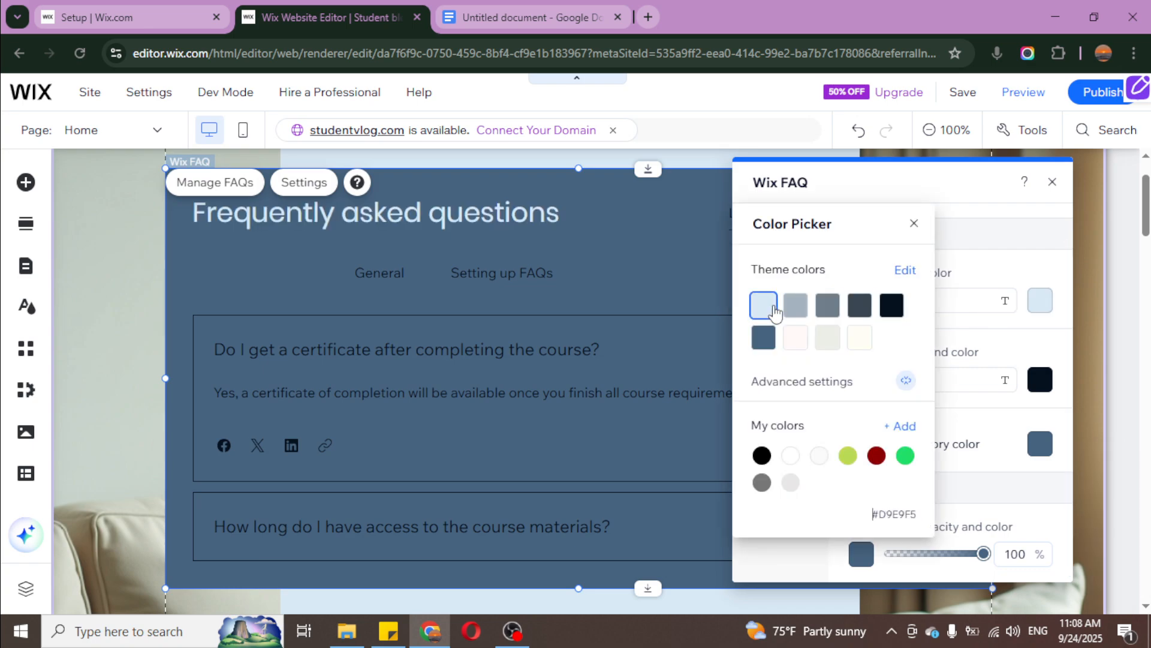
click(914, 223)
click(1040, 380)
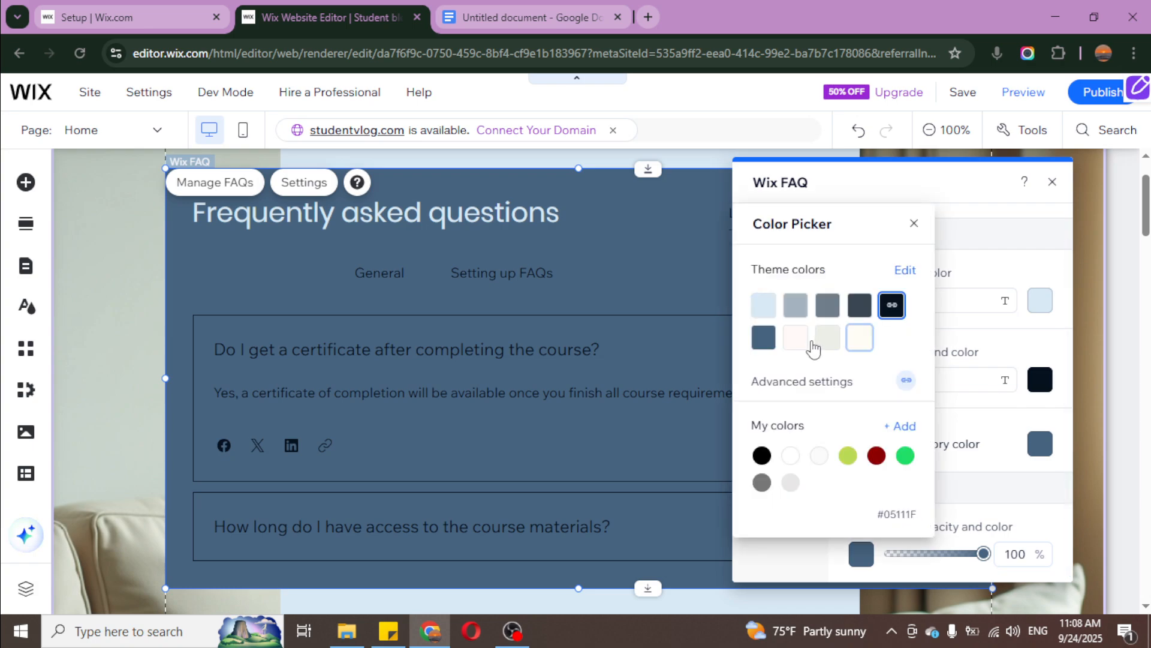
click(763, 304)
click(914, 224)
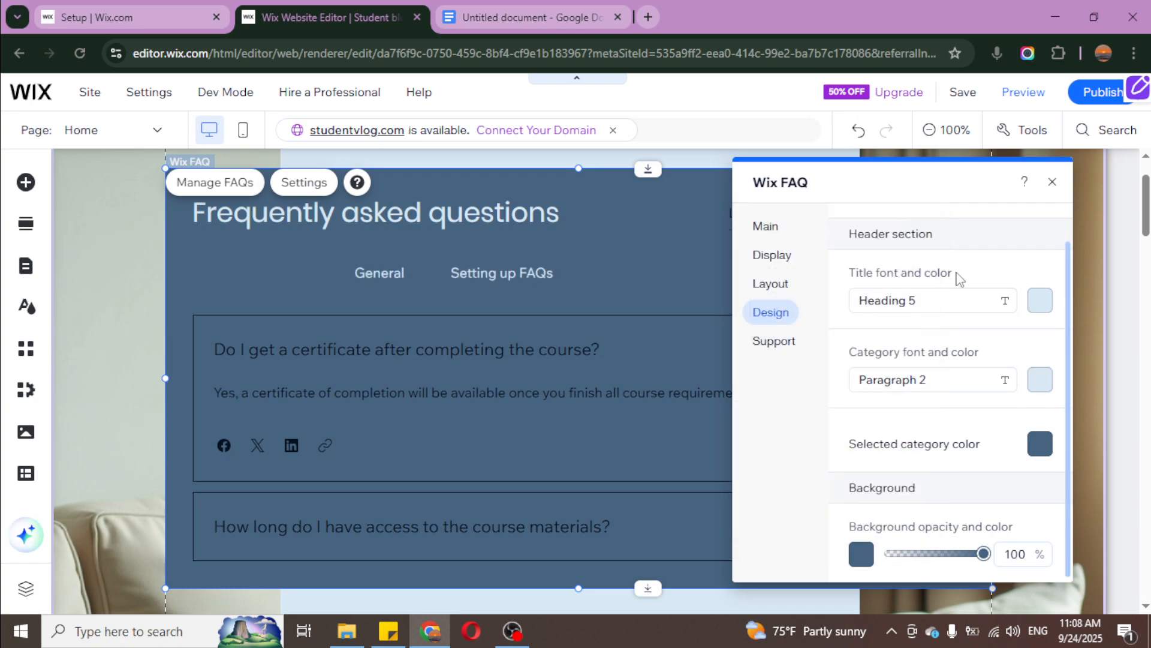
Step: Review the design options for questions and answers, expand icon and FAQ divider, and close the Wix FAQ settings
click(880, 227)
click(915, 286)
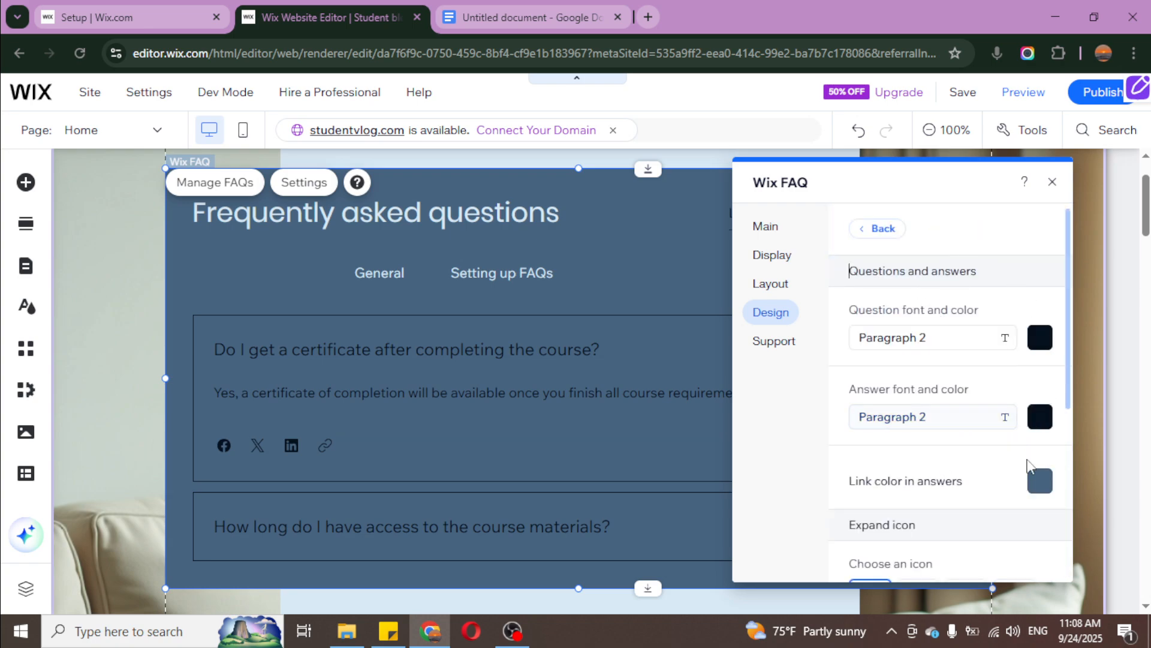
scroll(1026, 480, down, 2)
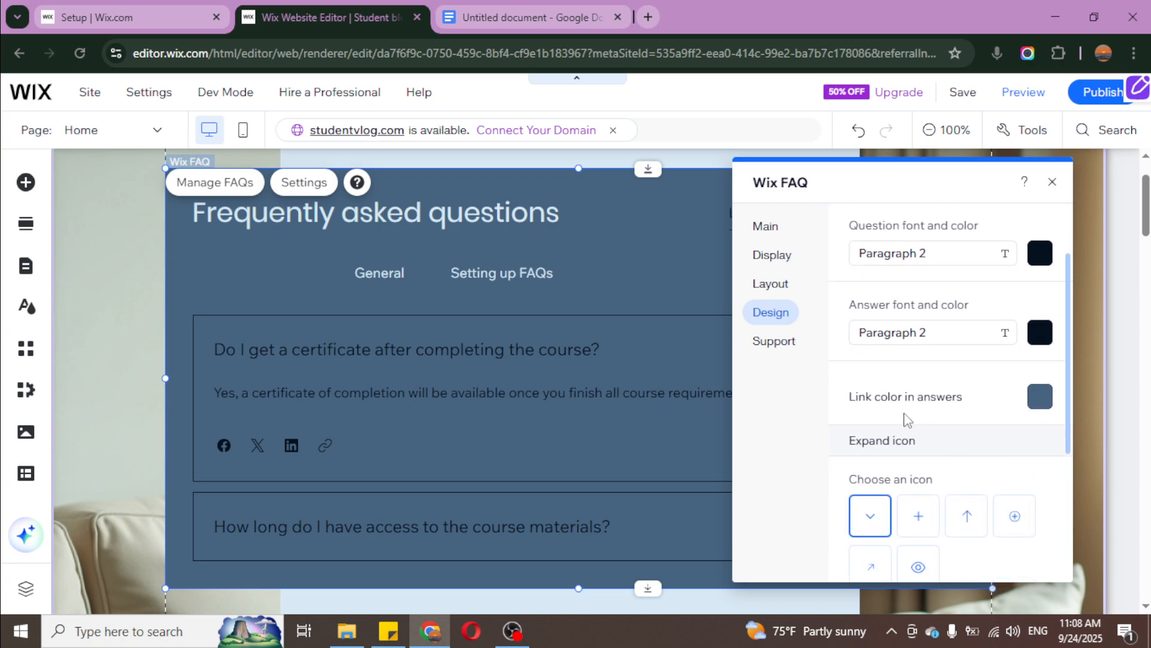
scroll(908, 419, down, 3)
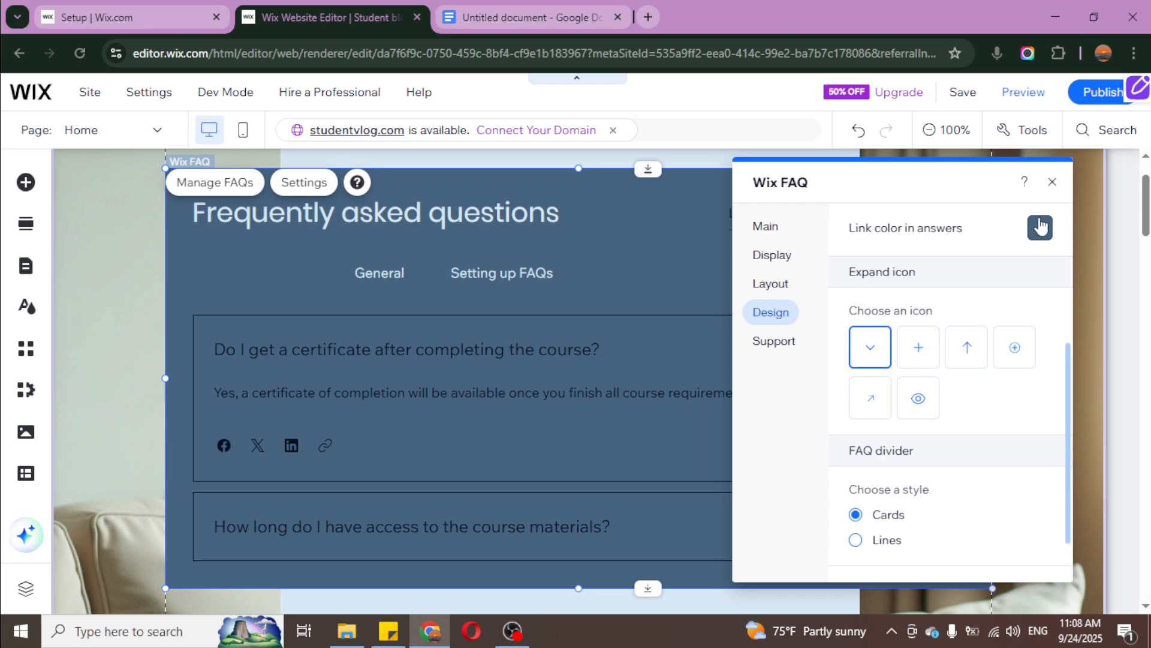
click(1052, 181)
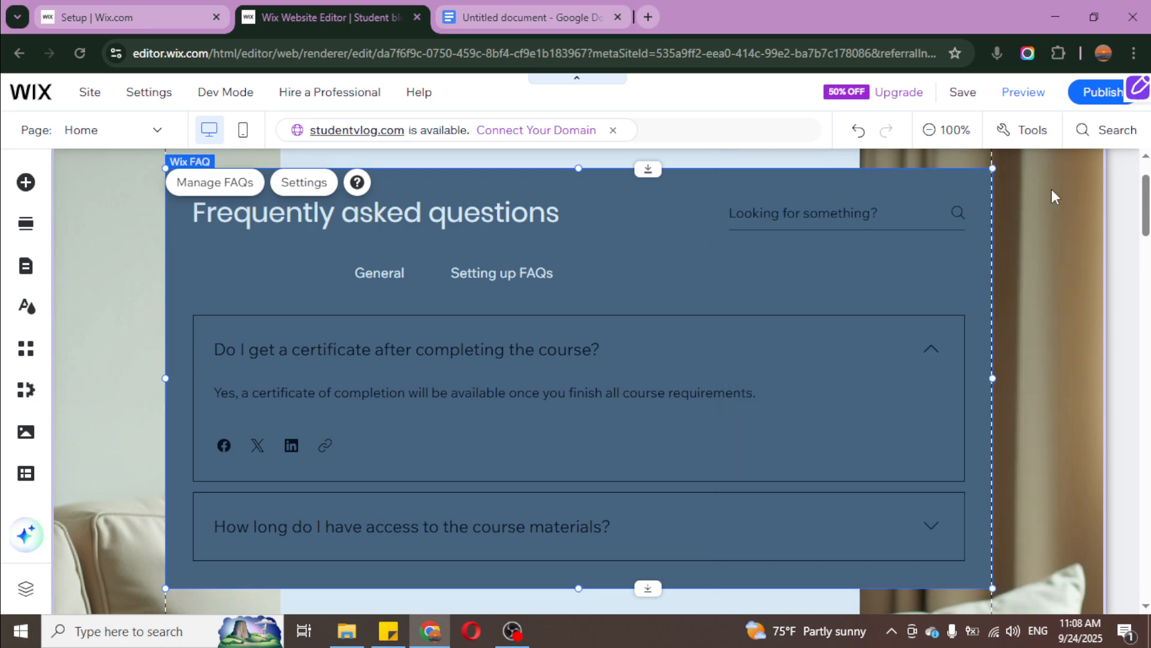